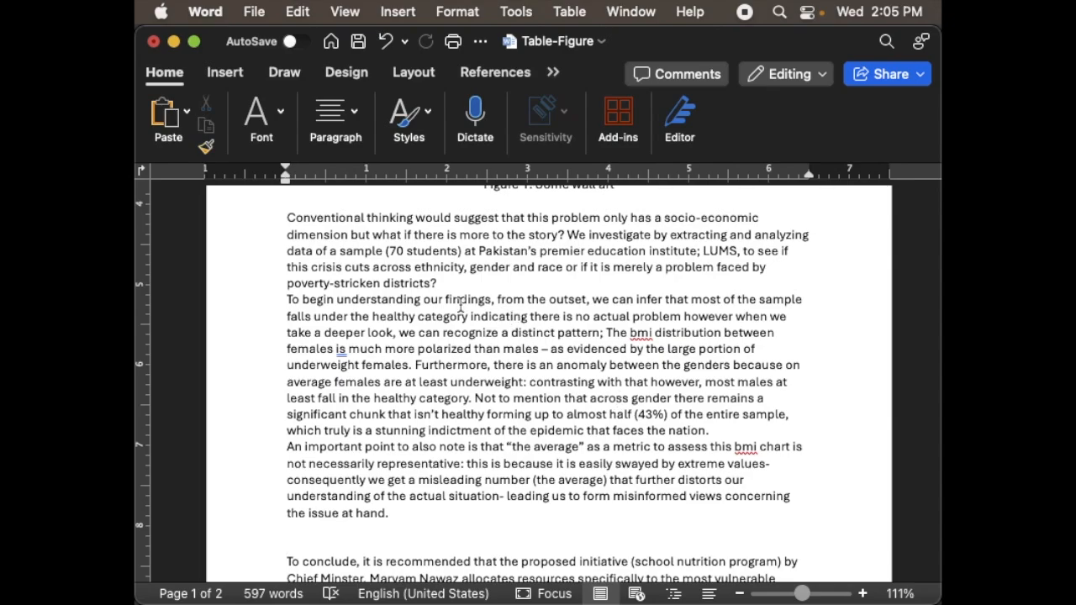
- Add three blank lines between the paragraph ending "poverty-stricken districts?" and the one starting "To begin understanding our findings"
{"action": "left_click", "coordinate": [511, 284]}
{"action": "key", "text": "Return"}
{"action": "key", "text": "Return"}
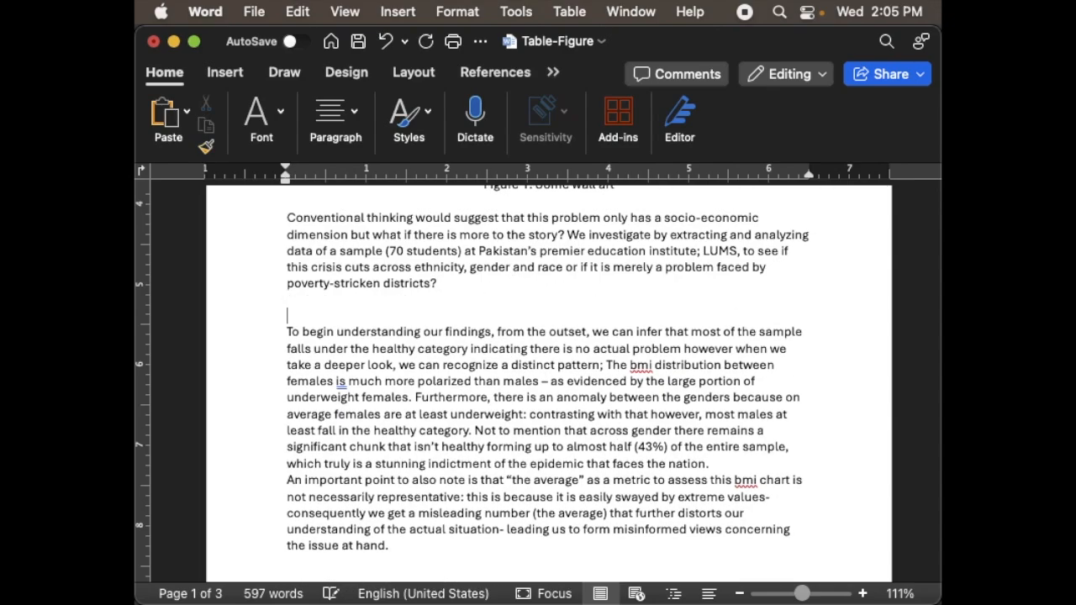
{"action": "key", "text": "Up"}
{"action": "key", "text": "Return"}
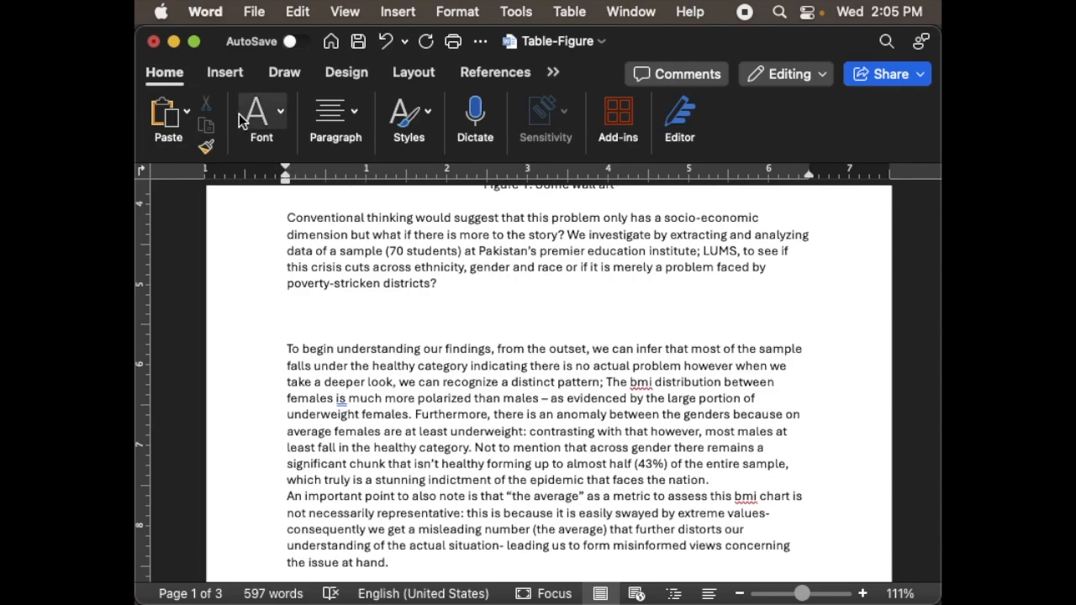
- Insert a table with five columns and three rows on the middle blank line between the two paragraphs
{"action": "left_click", "coordinate": [225, 73]}
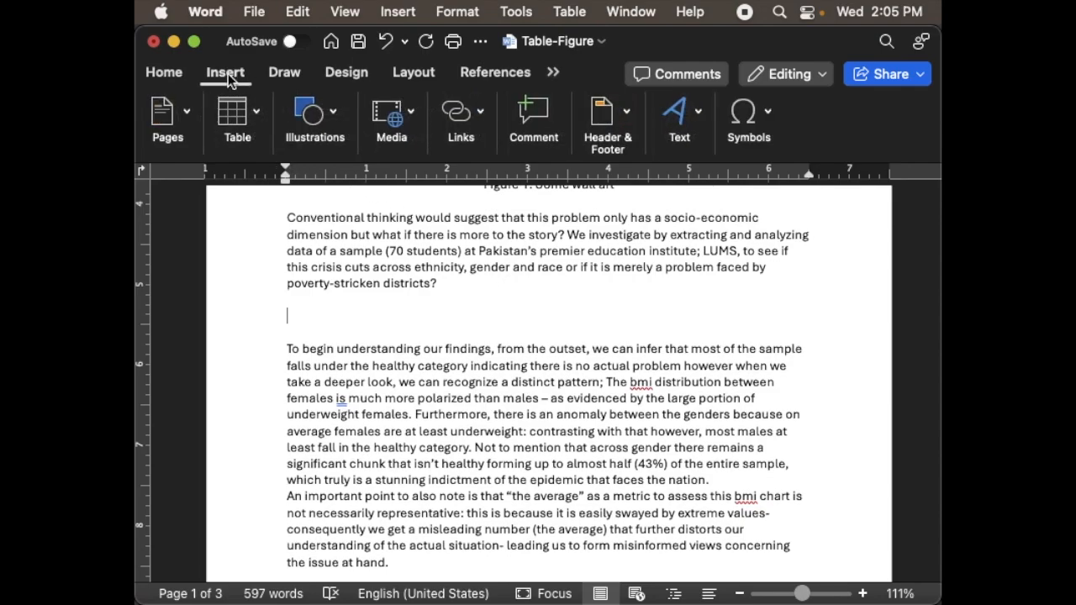
{"action": "left_click", "coordinate": [251, 116]}
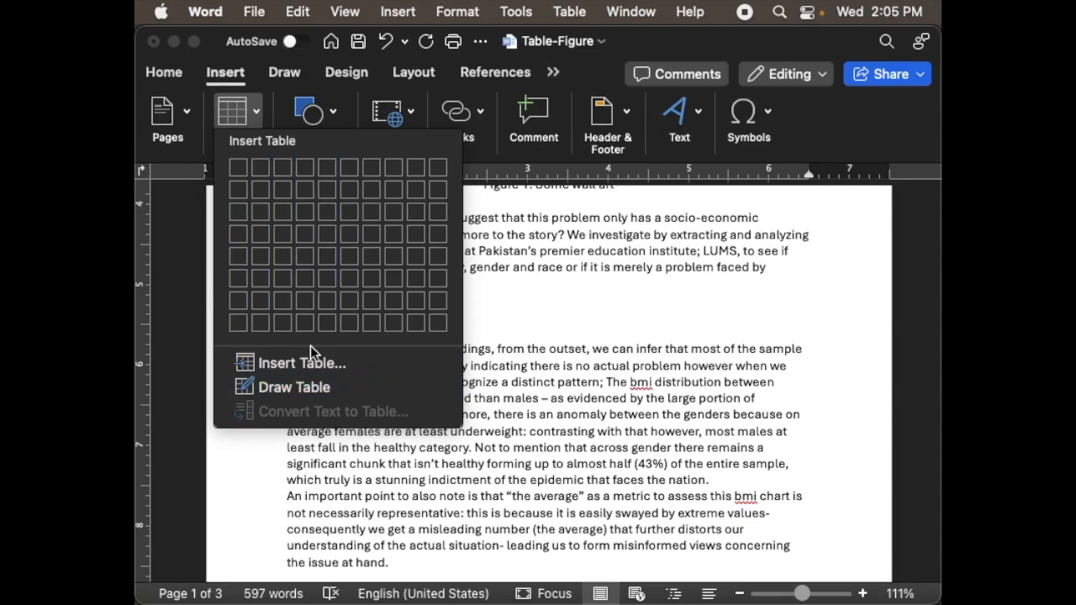
{"action": "left_click", "coordinate": [331, 212]}
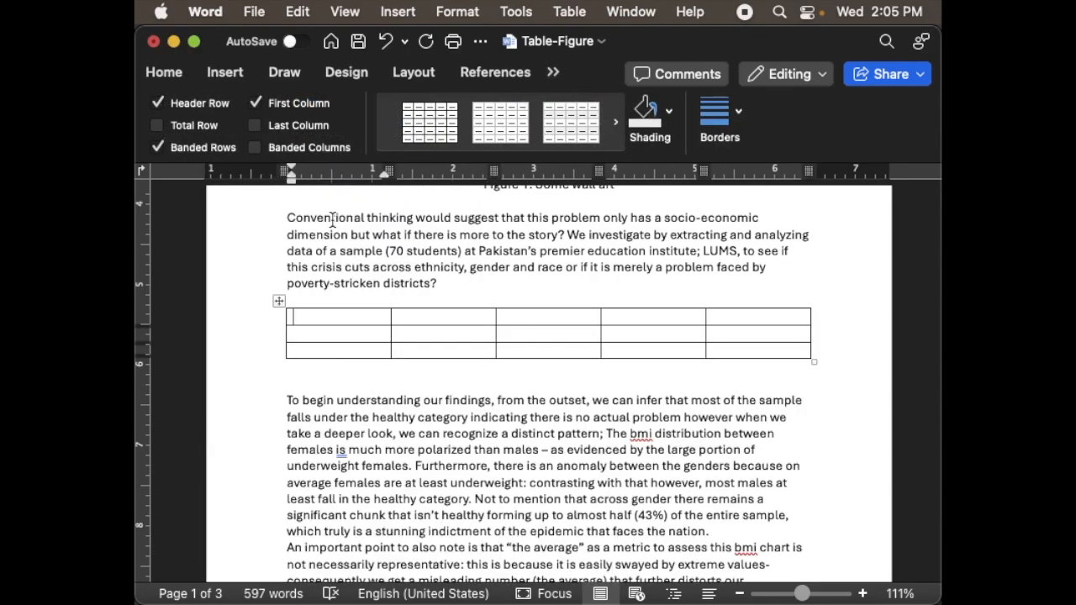
{"action": "double_click", "coordinate": [353, 317]}
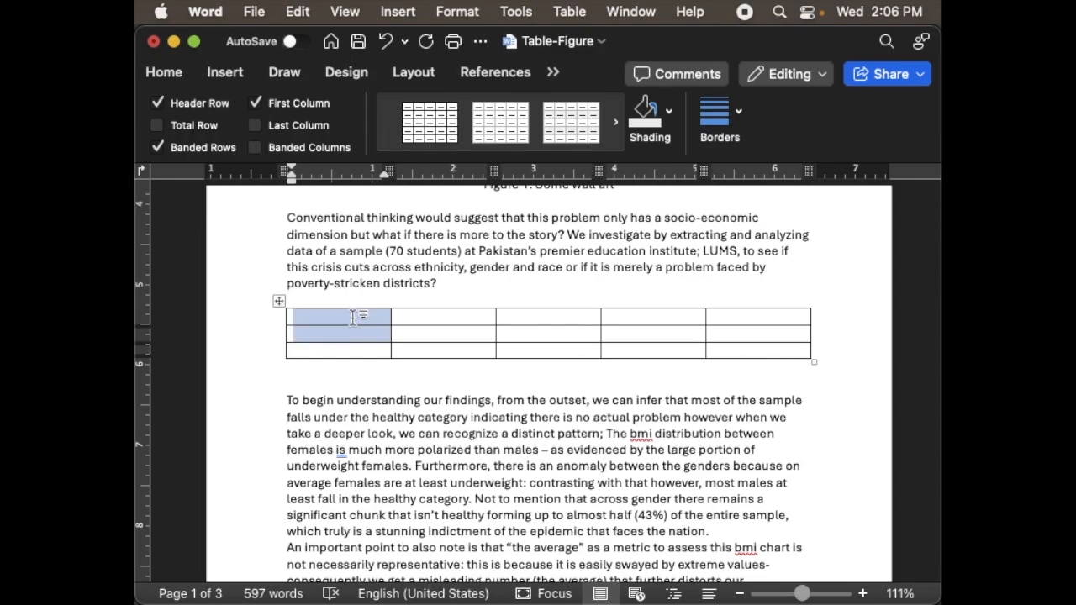
{"action": "left_click", "coordinate": [337, 369]}
{"action": "left_click", "coordinate": [295, 317]}
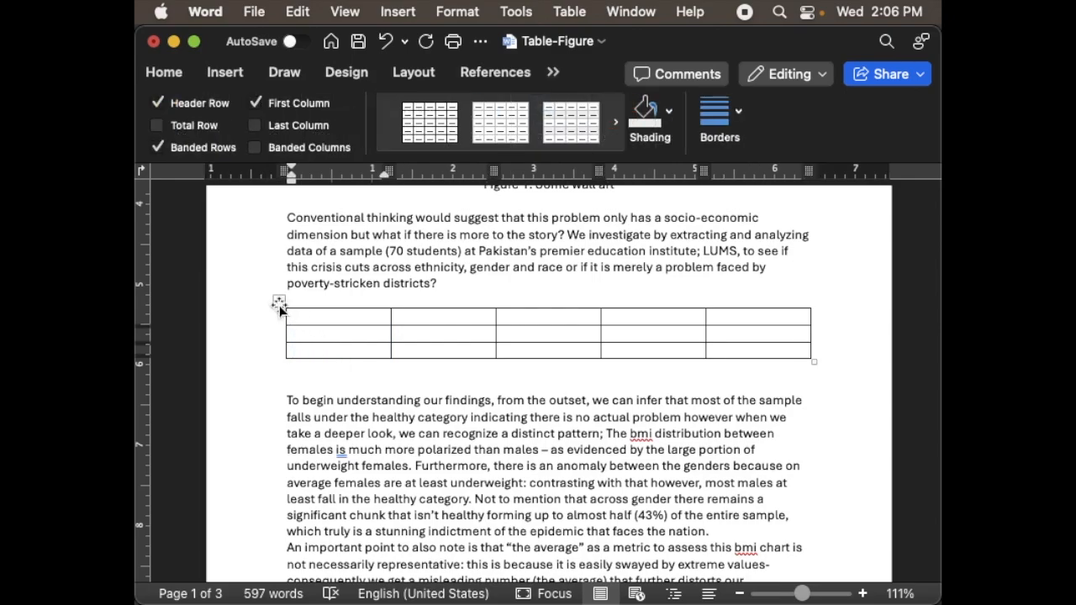
- Select the entire table and set the height of all its rows to 0.4"
{"action": "left_click", "coordinate": [279, 304]}
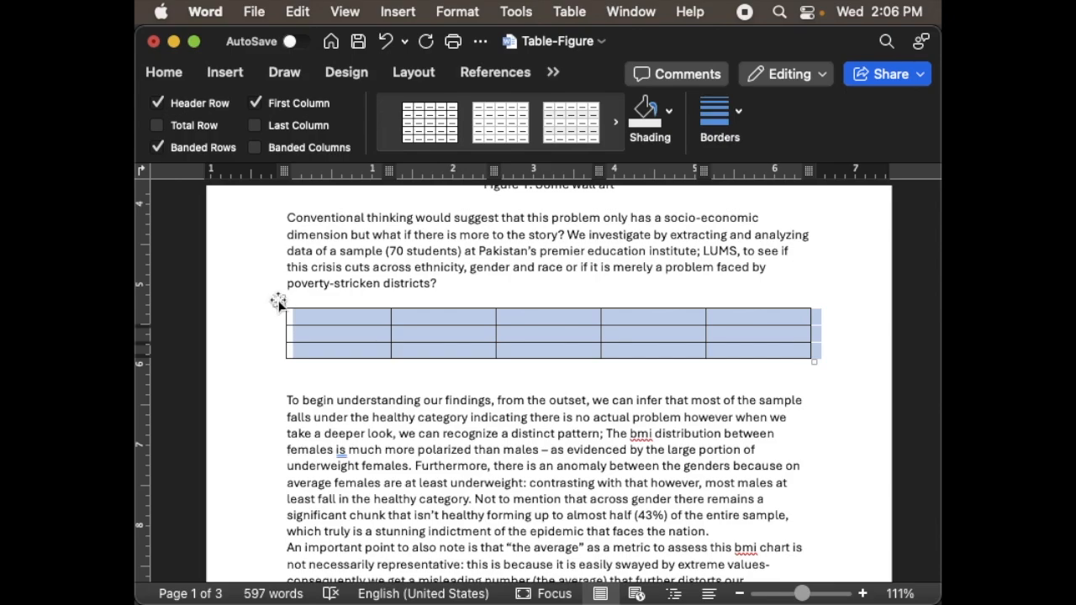
{"action": "left_click", "coordinate": [553, 72]}
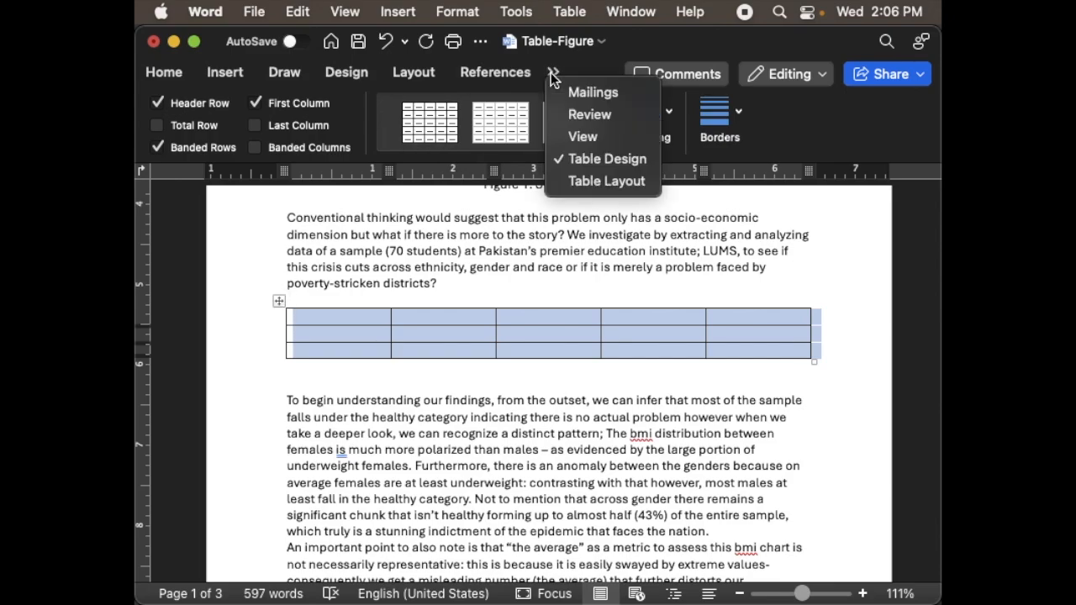
{"action": "left_click", "coordinate": [587, 182]}
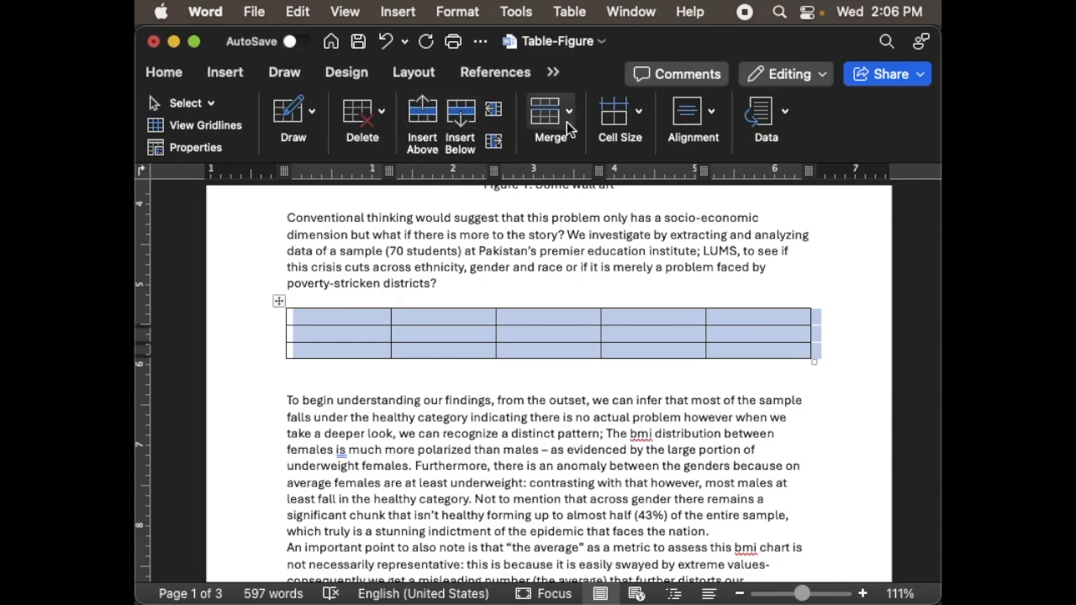
{"action": "left_click", "coordinate": [635, 118]}
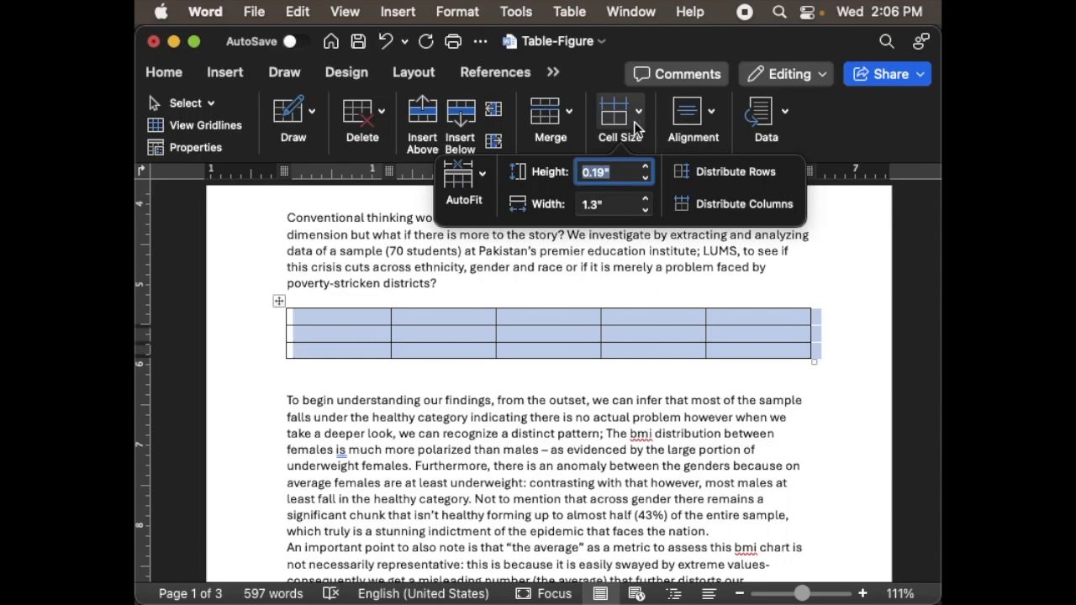
{"action": "left_click", "coordinate": [645, 168]}
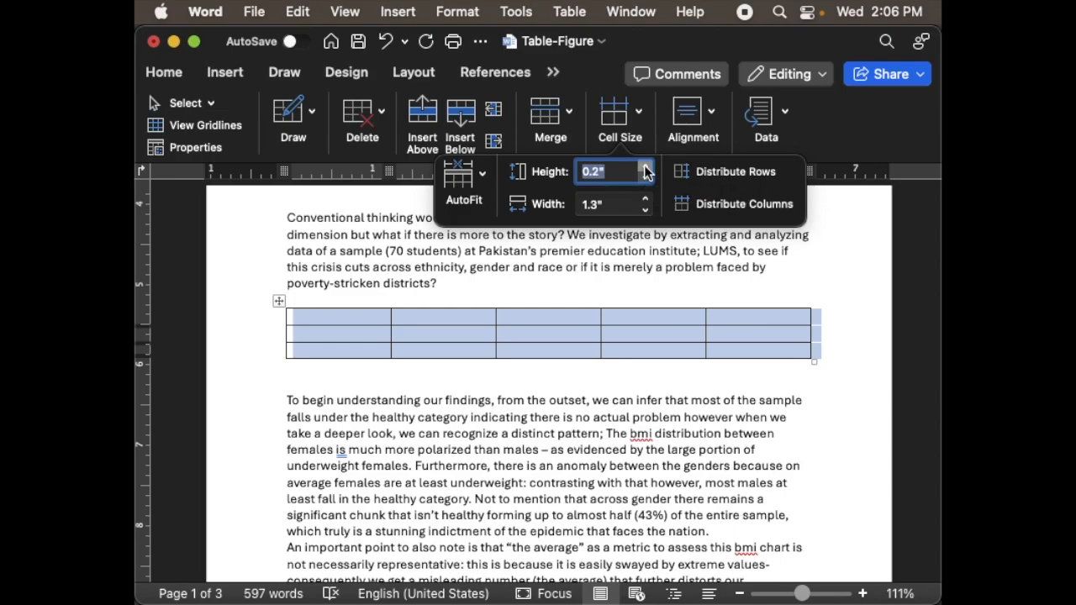
{"action": "left_click", "coordinate": [646, 168]}
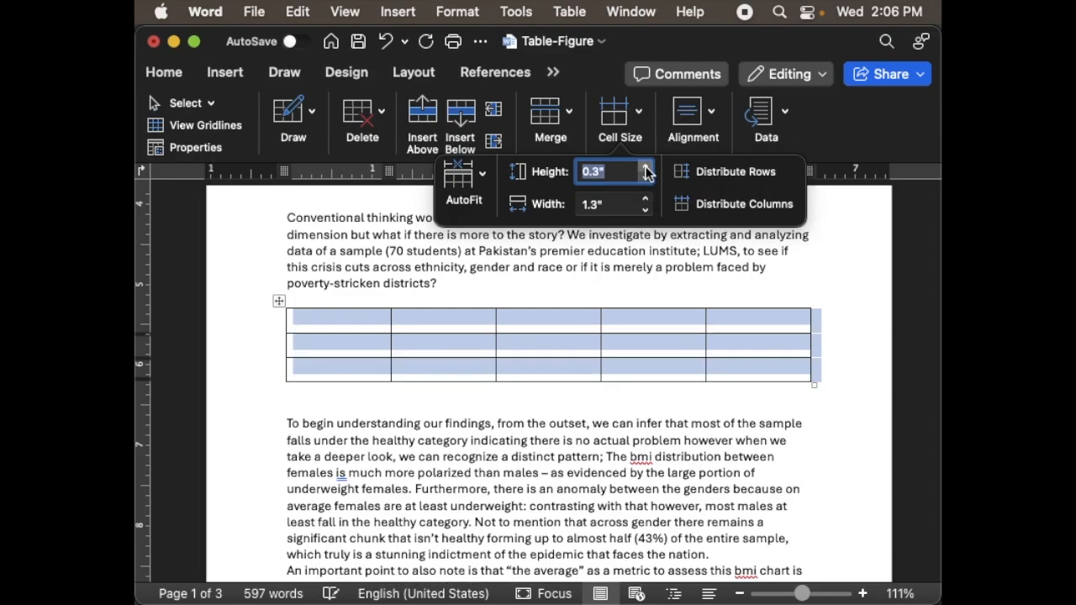
{"action": "left_click", "coordinate": [645, 169]}
{"action": "left_click", "coordinate": [646, 169]}
{"action": "left_click", "coordinate": [646, 169]}
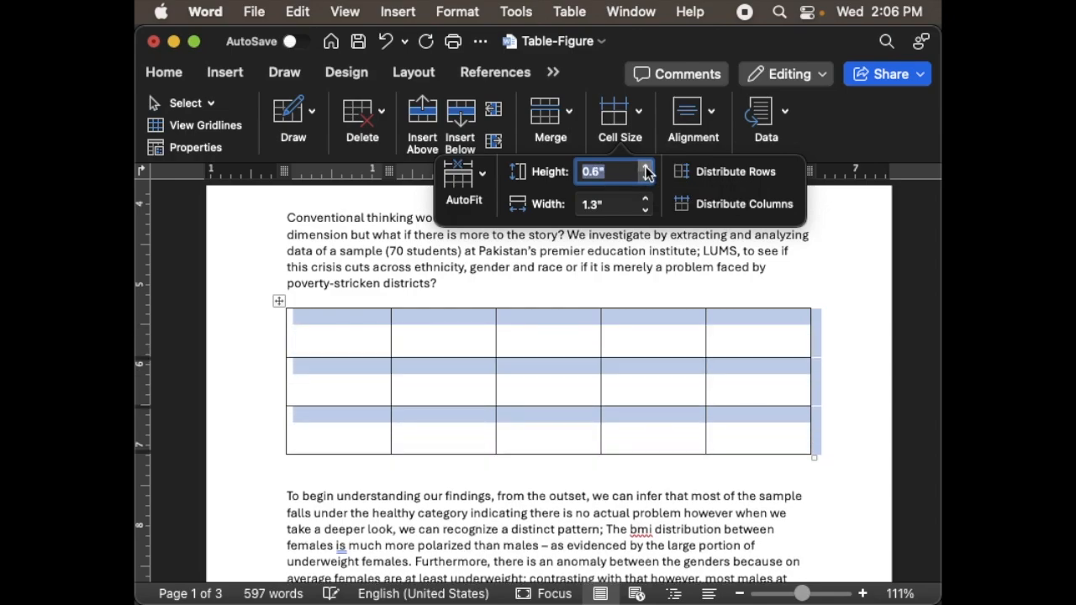
{"action": "left_click", "coordinate": [646, 179]}
{"action": "left_click", "coordinate": [646, 179]}
{"action": "left_click", "coordinate": [646, 179]}
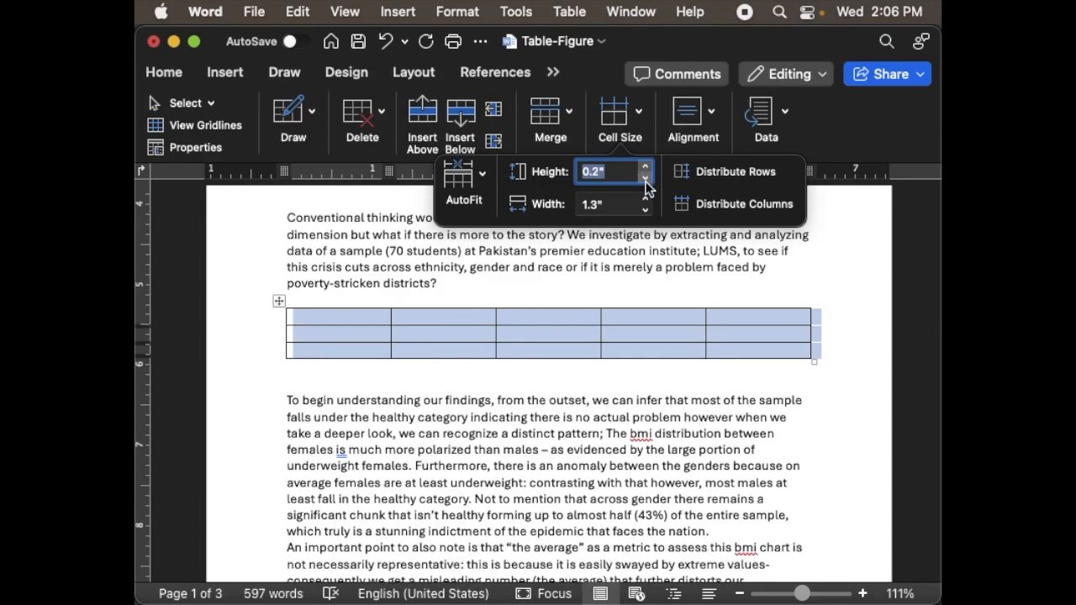
{"action": "left_click", "coordinate": [645, 169]}
{"action": "left_click", "coordinate": [646, 169]}
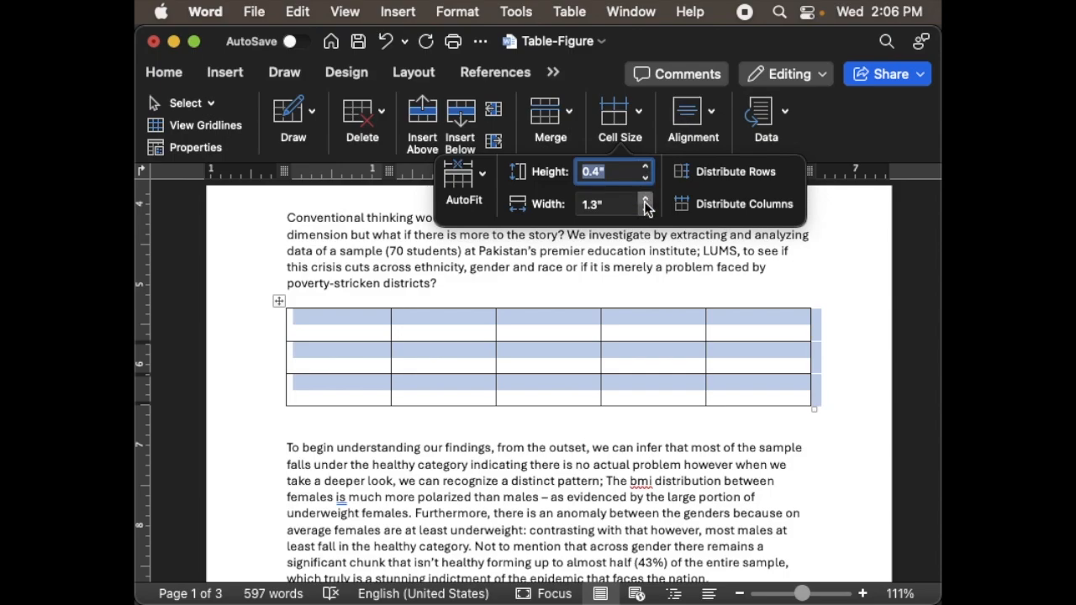
- Set the width of all the table's columns to 0.9" and deselect the table
{"action": "left_click", "coordinate": [646, 206]}
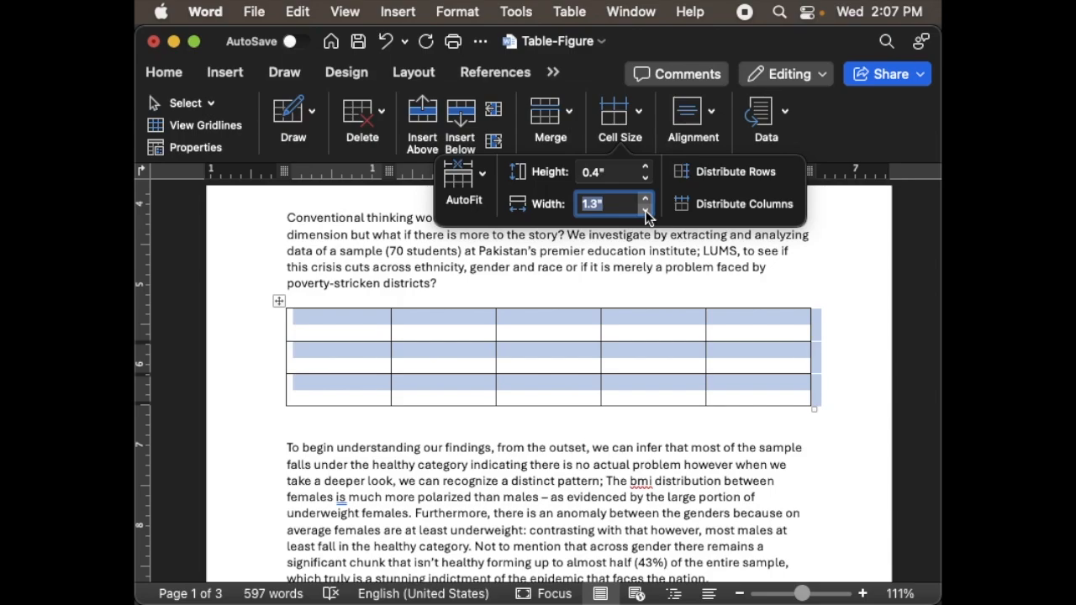
{"action": "left_click", "coordinate": [646, 210]}
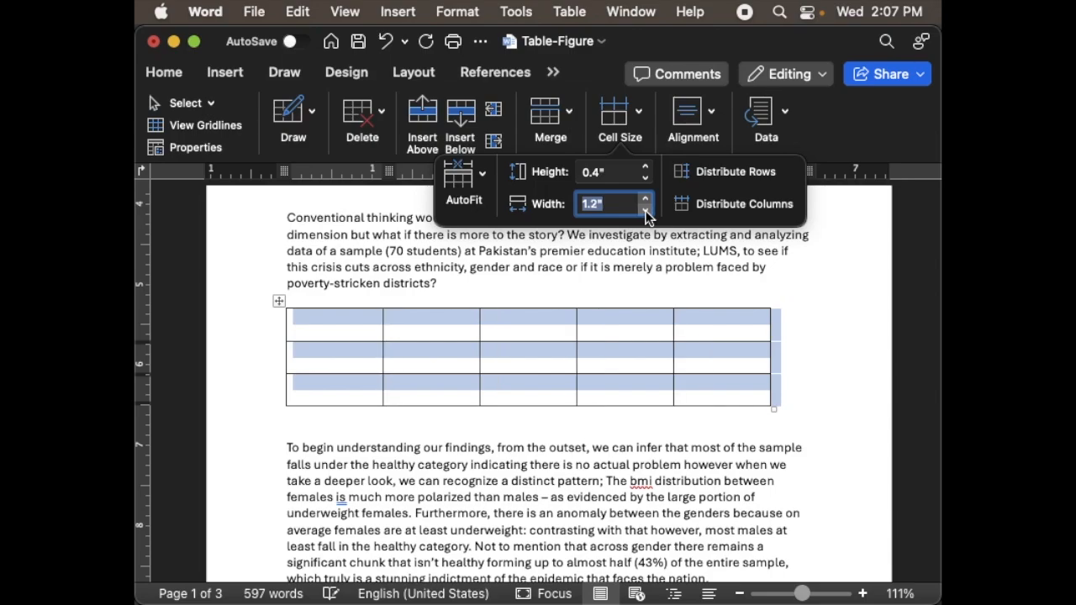
{"action": "left_click", "coordinate": [646, 211]}
{"action": "left_click", "coordinate": [646, 211]}
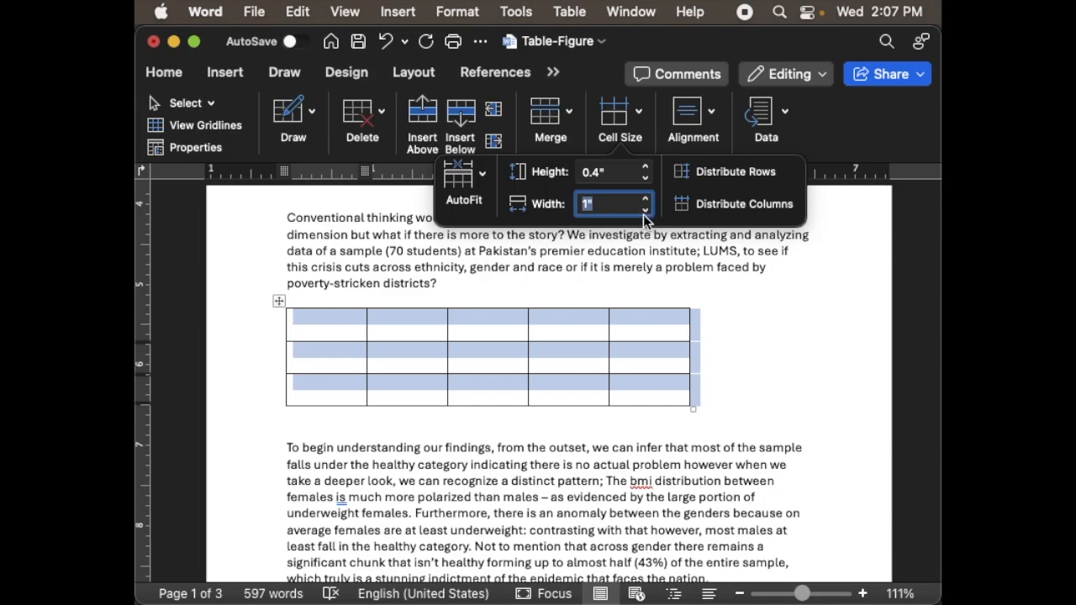
{"action": "left_click", "coordinate": [646, 211]}
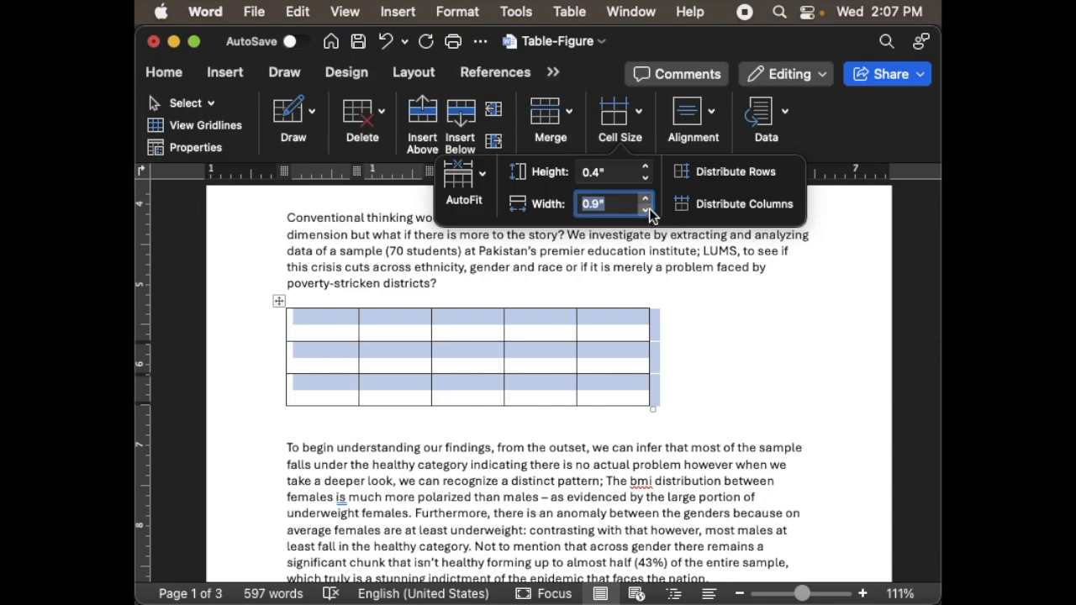
{"action": "left_click", "coordinate": [476, 328]}
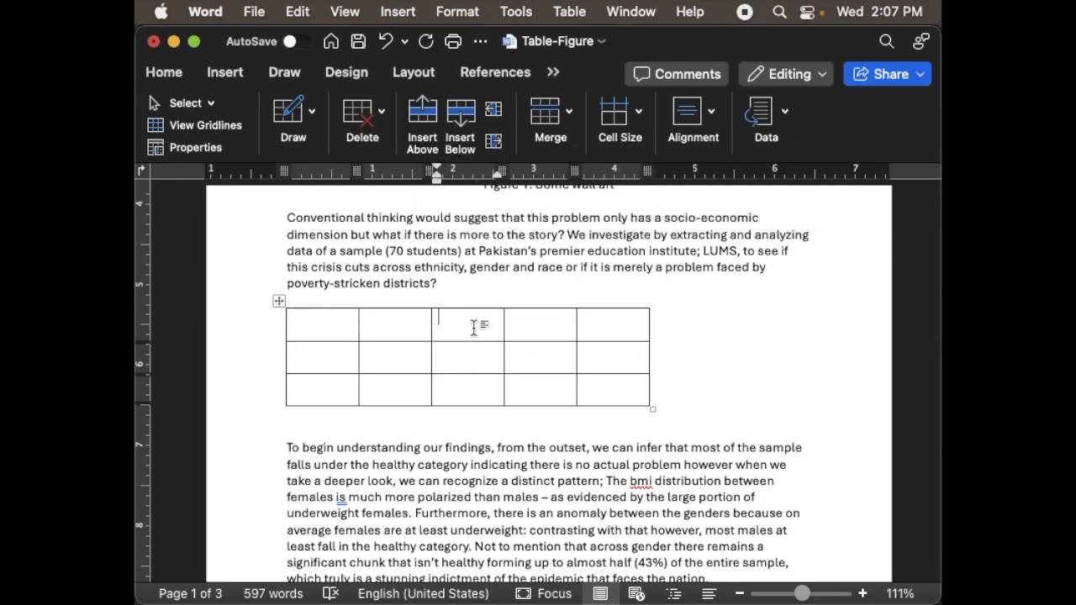
- Resize the table by its borders, making the first two rows just under 1" tall and the first column about 1.5" wide
{"action": "left_click_drag", "start_coordinate": [471, 343], "coordinate": [462, 387]}
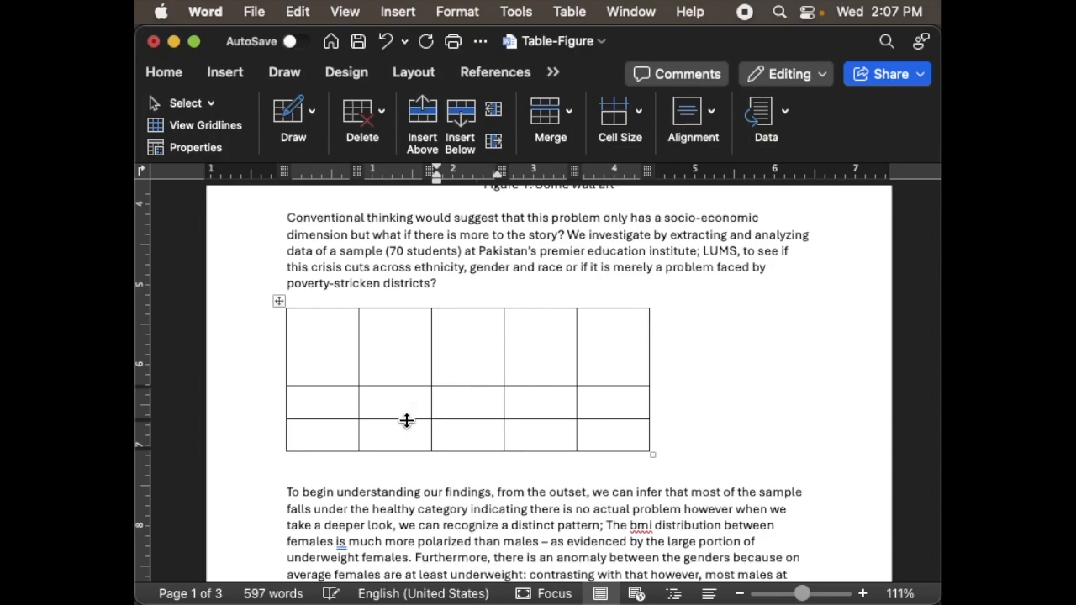
{"action": "left_click_drag", "start_coordinate": [406, 419], "coordinate": [400, 458]}
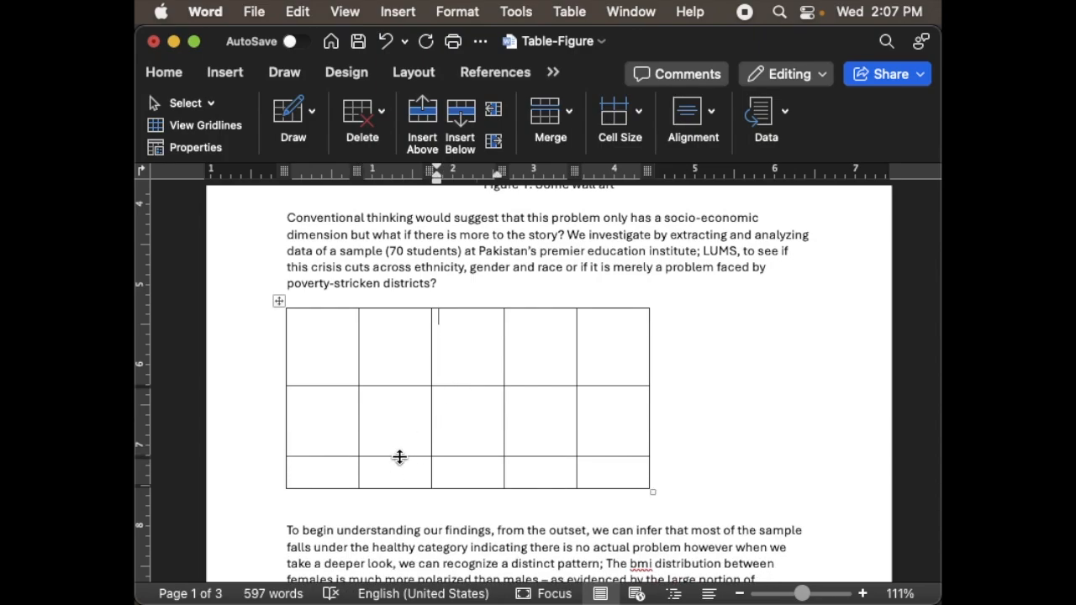
{"action": "left_click_drag", "start_coordinate": [359, 372], "coordinate": [405, 373]}
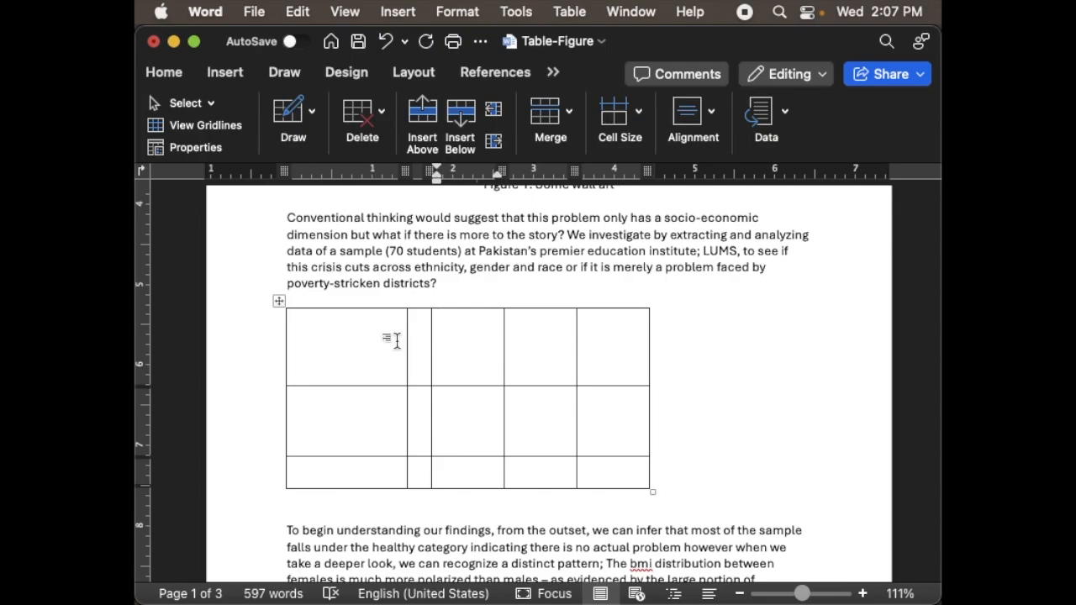
- Select the entire table and distribute its rows and columns evenly
{"action": "left_click", "coordinate": [280, 302]}
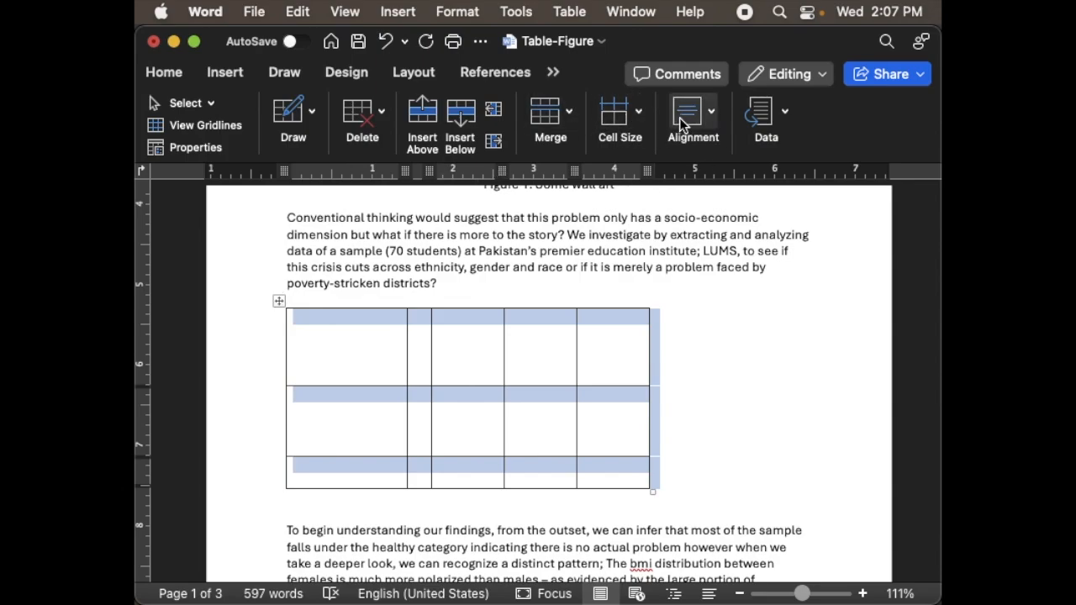
{"action": "left_click", "coordinate": [555, 74]}
{"action": "left_click", "coordinate": [580, 182]}
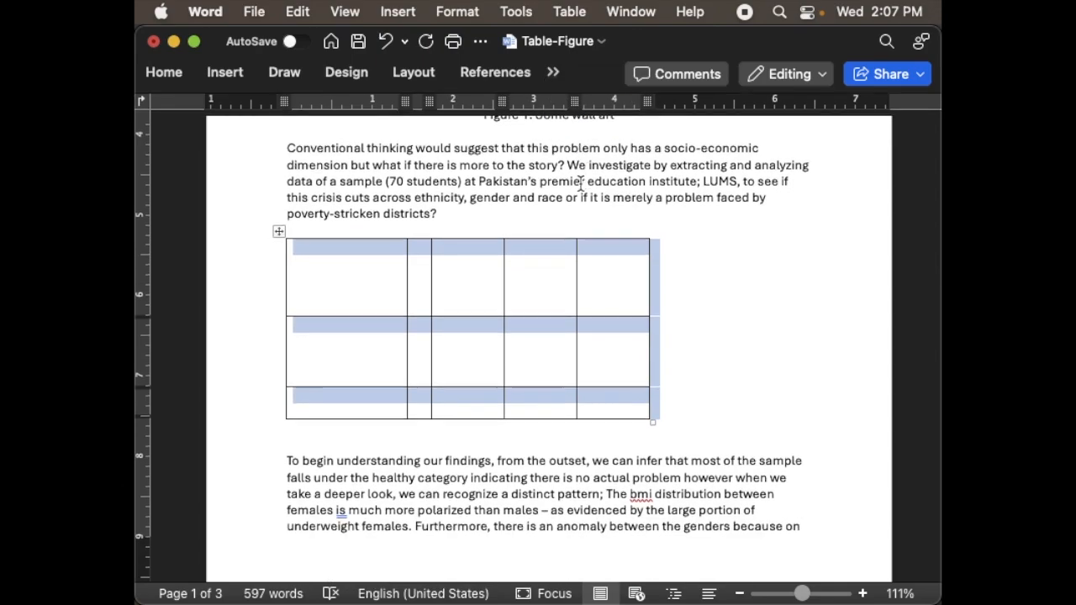
{"action": "left_click", "coordinate": [554, 73]}
{"action": "left_click", "coordinate": [575, 174]}
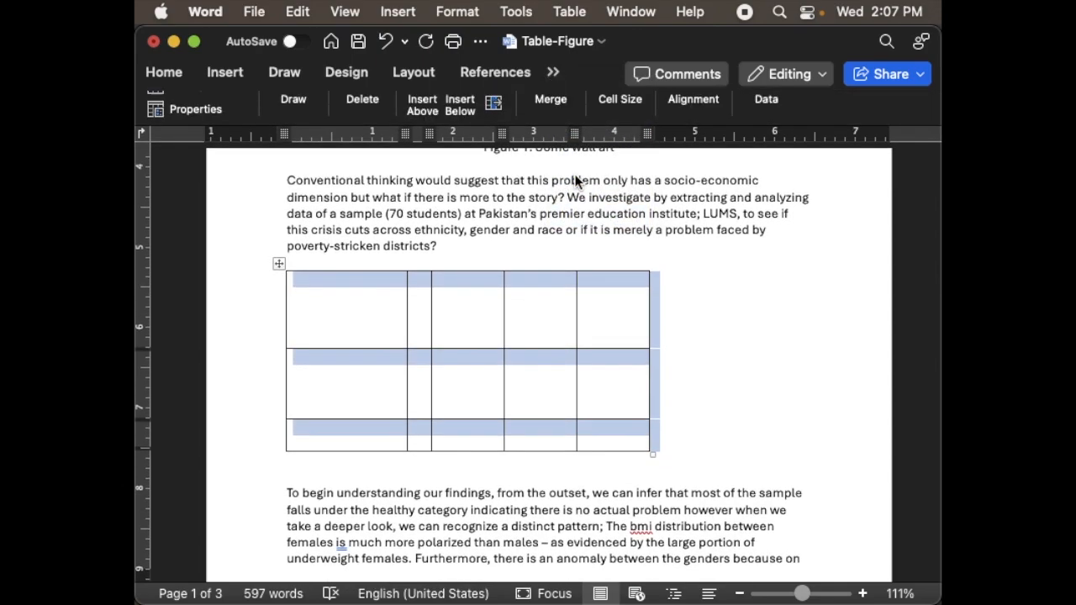
{"action": "left_click", "coordinate": [626, 128]}
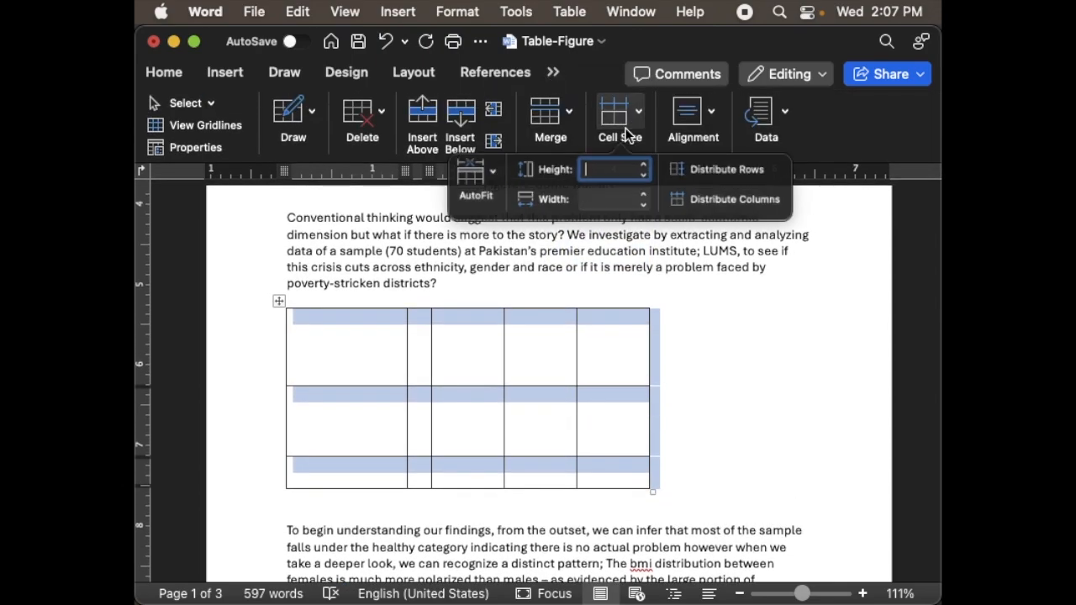
{"action": "left_click", "coordinate": [743, 173]}
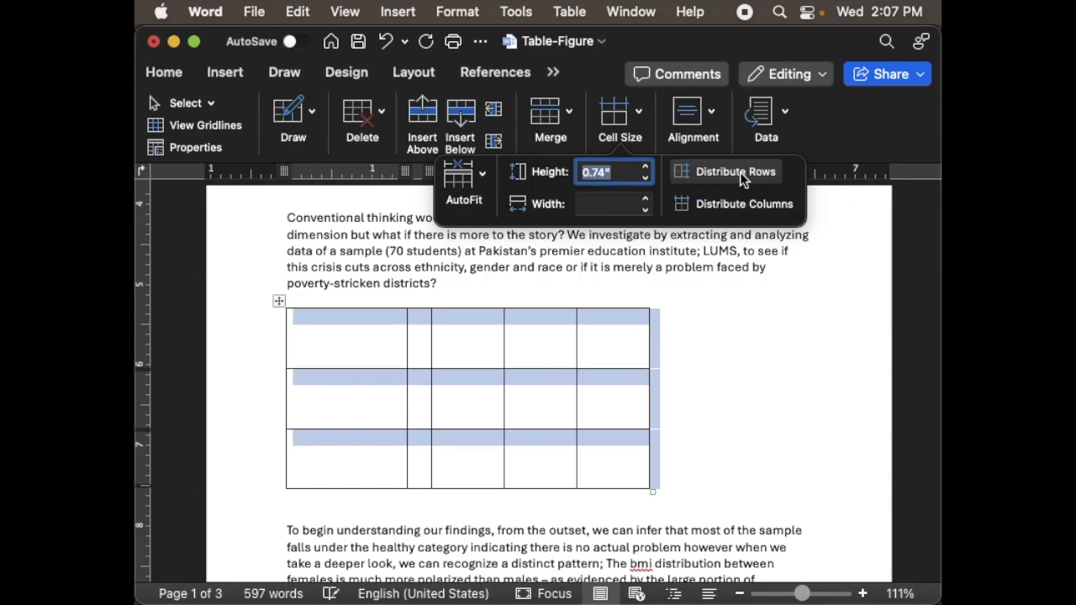
{"action": "left_click", "coordinate": [728, 204]}
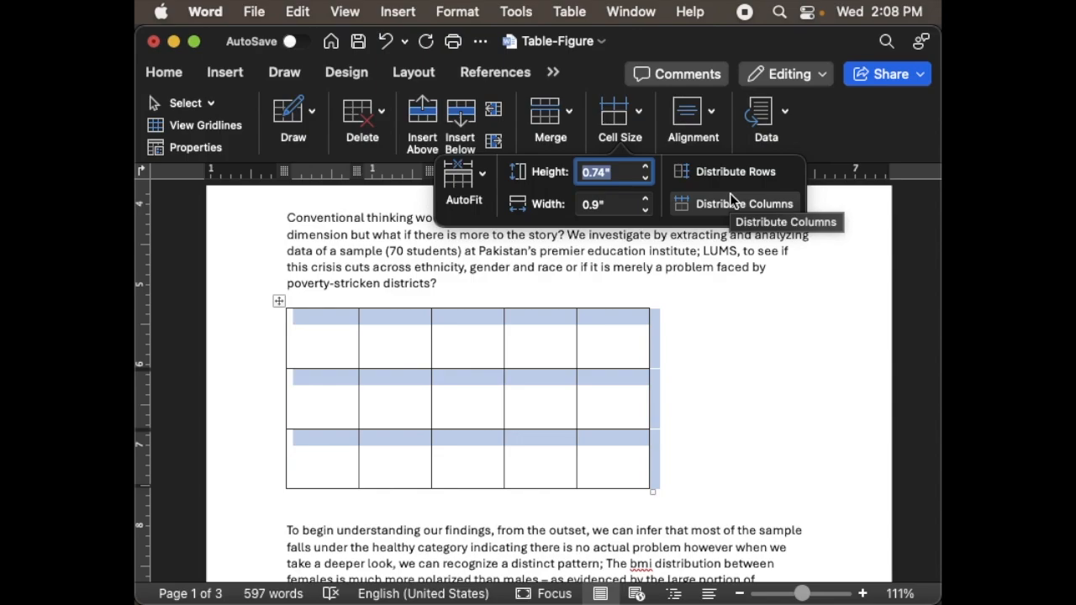
- Set the height of all the table's rows to 0.3" and deselect the table
{"action": "left_click", "coordinate": [646, 168]}
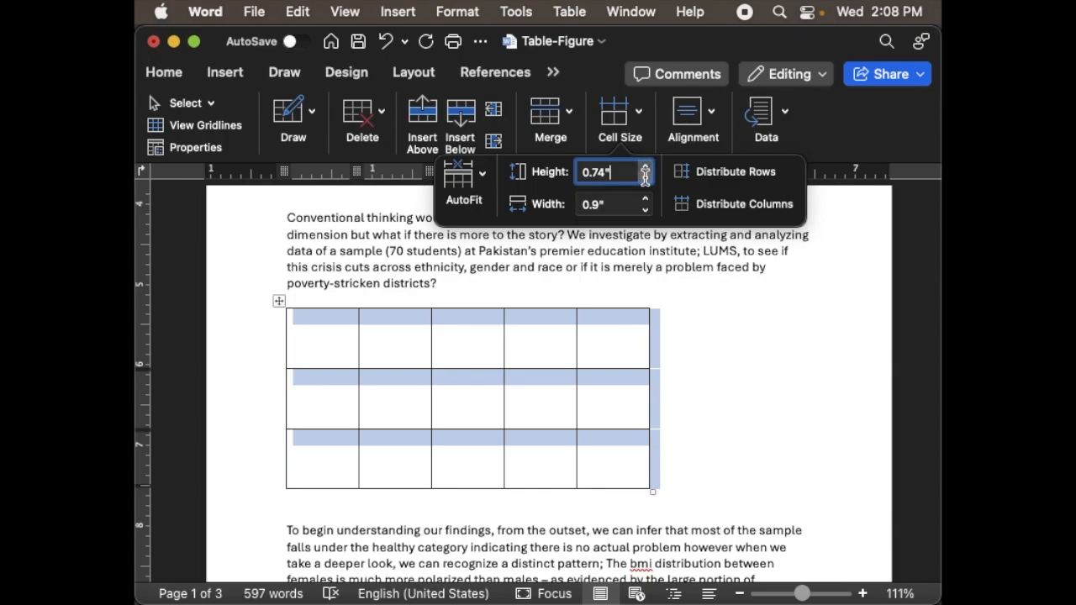
{"action": "left_click", "coordinate": [279, 303]}
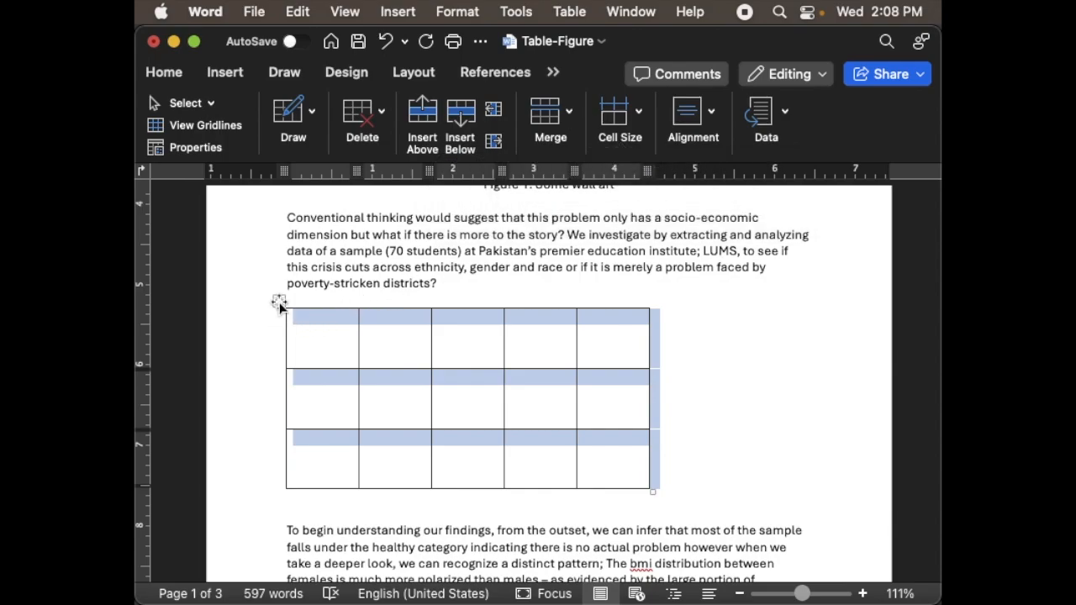
{"action": "left_click", "coordinate": [620, 115]}
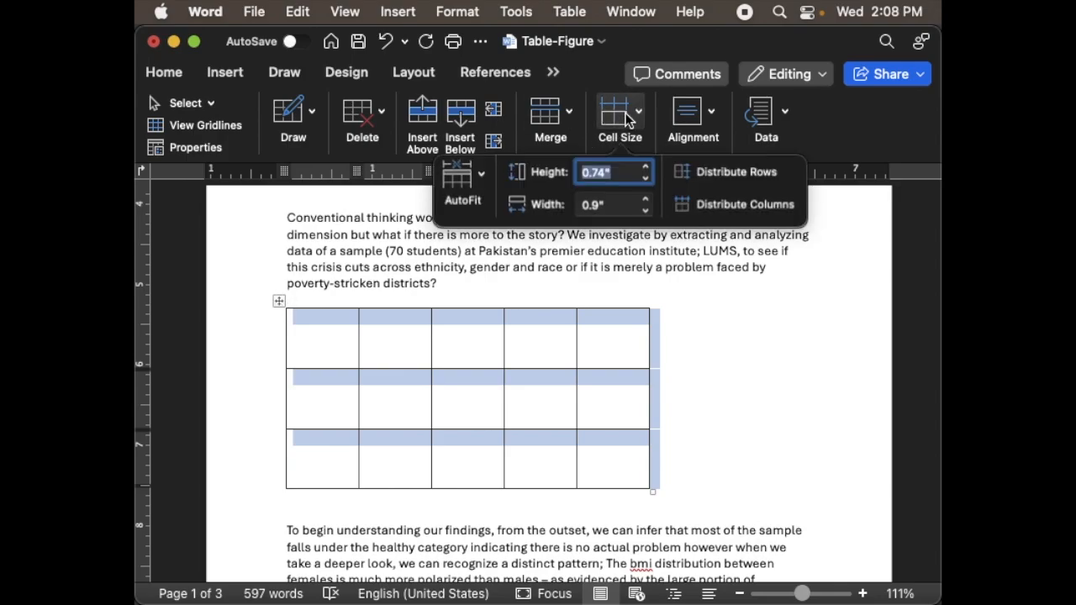
{"action": "left_click", "coordinate": [644, 179]}
{"action": "left_click", "coordinate": [644, 179]}
{"action": "left_click", "coordinate": [645, 179]}
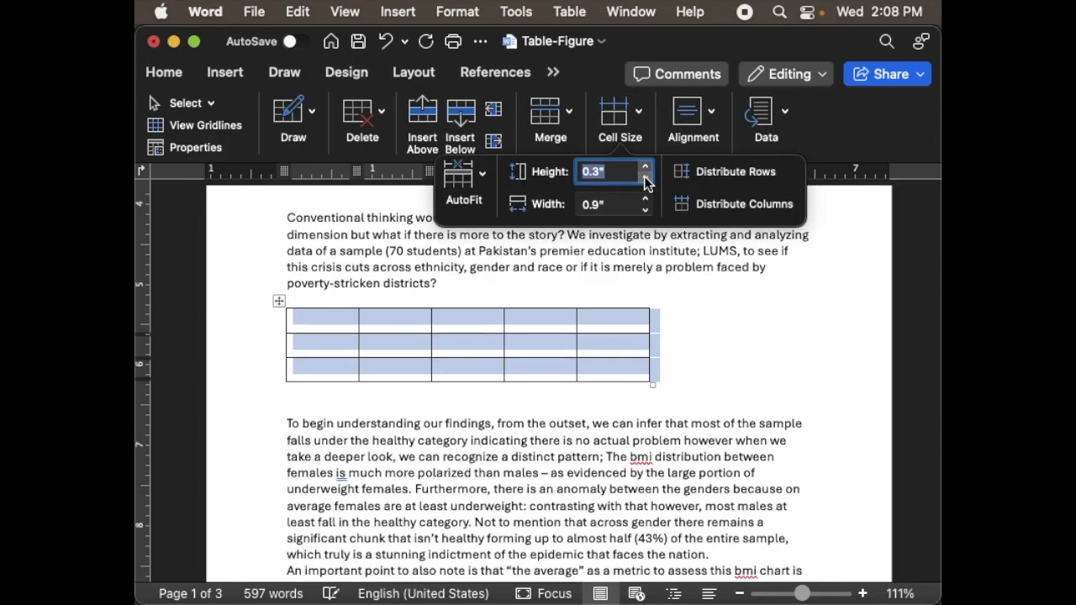
{"action": "left_click", "coordinate": [548, 344]}
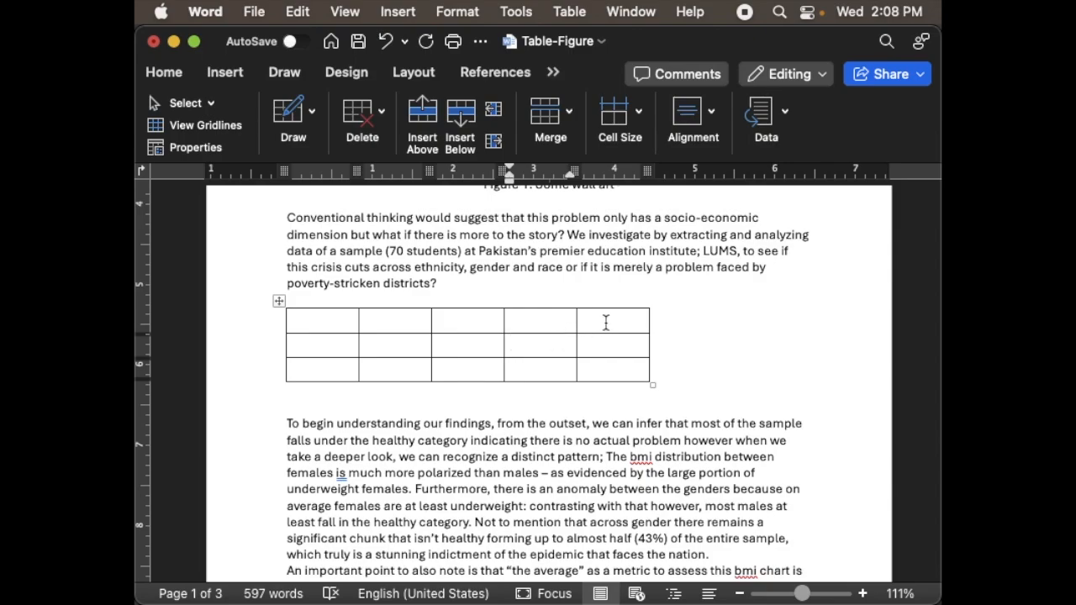
- Insert a column to the right of the table's third column and a row below the last row
{"action": "left_click", "coordinate": [544, 320]}
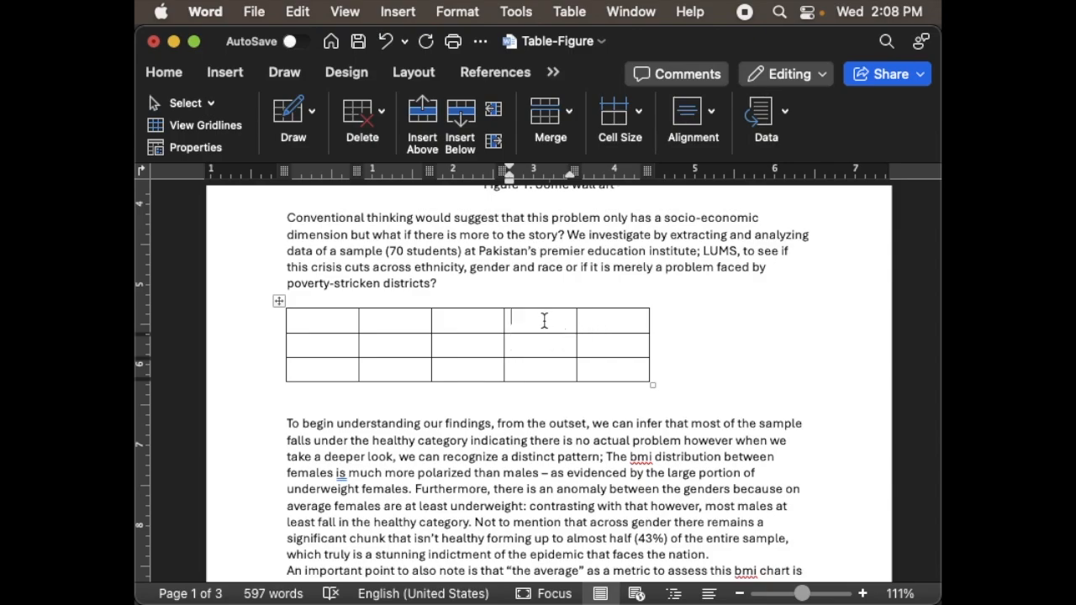
{"action": "left_click", "coordinate": [474, 303]}
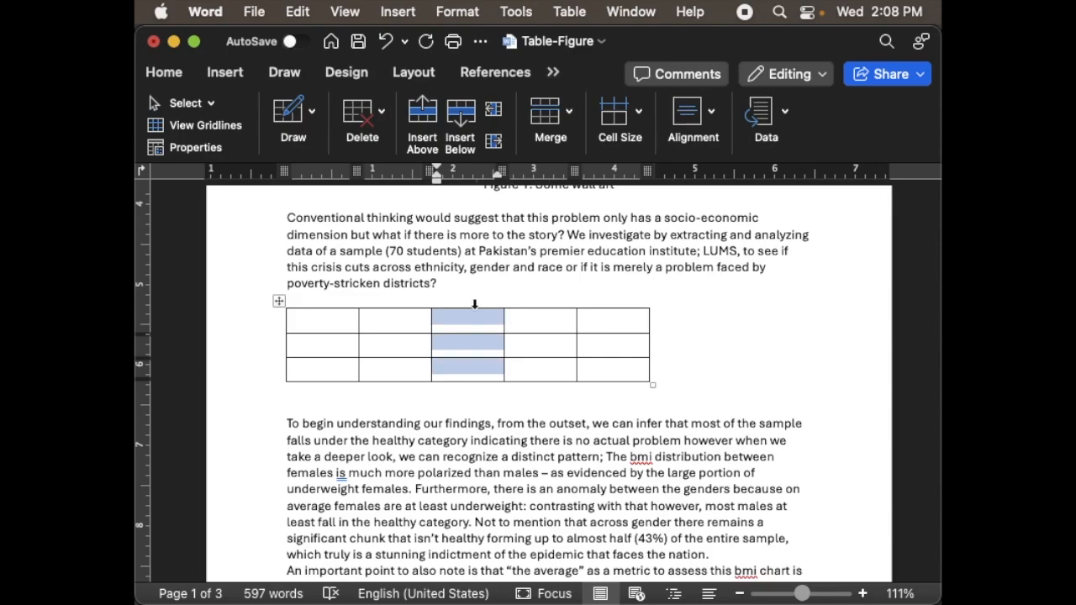
{"action": "right_click", "coordinate": [475, 317]}
{"action": "mouse_move", "coordinate": [528, 310]}
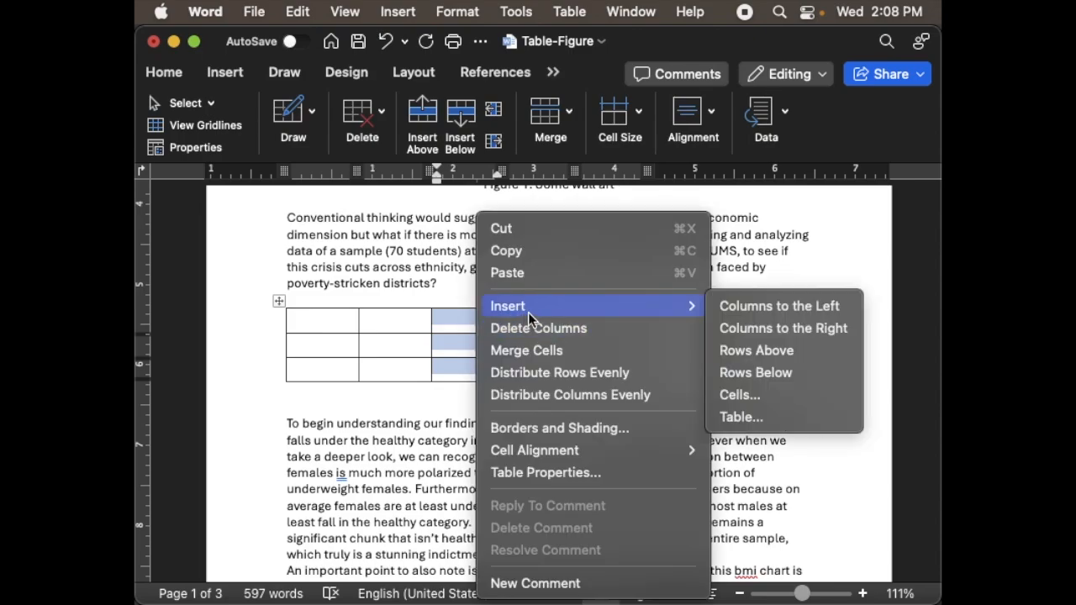
{"action": "left_click", "coordinate": [758, 327]}
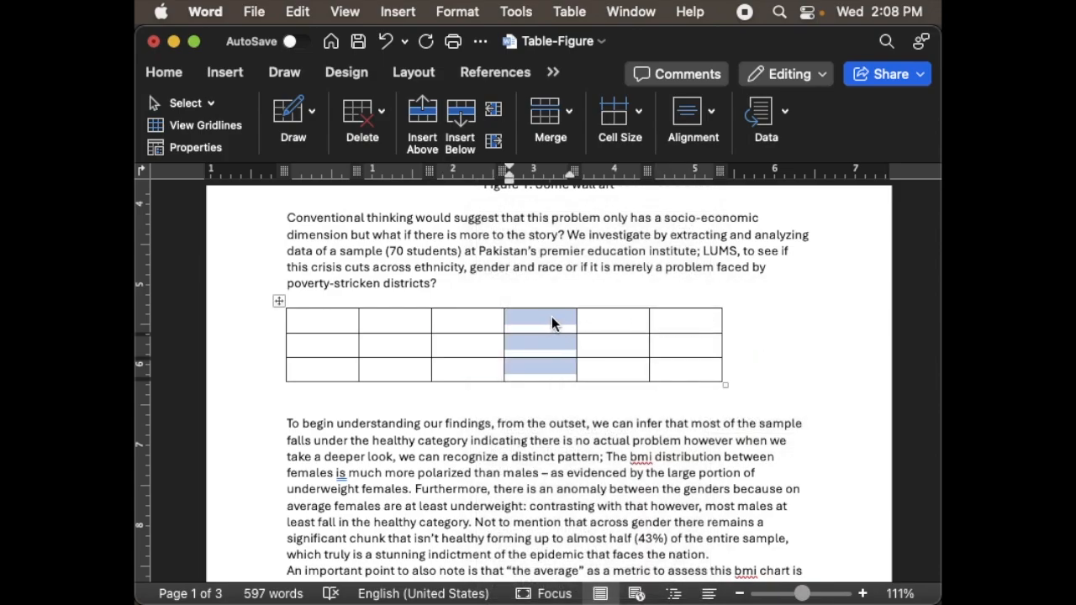
{"action": "left_click", "coordinate": [541, 369]}
{"action": "right_click", "coordinate": [540, 369]}
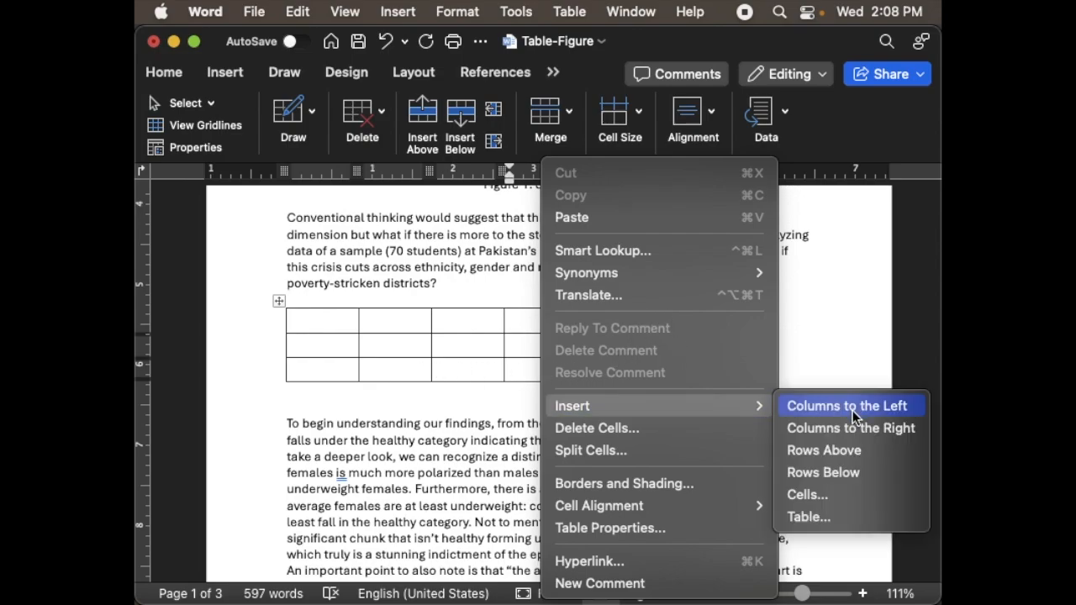
{"action": "left_click", "coordinate": [827, 471]}
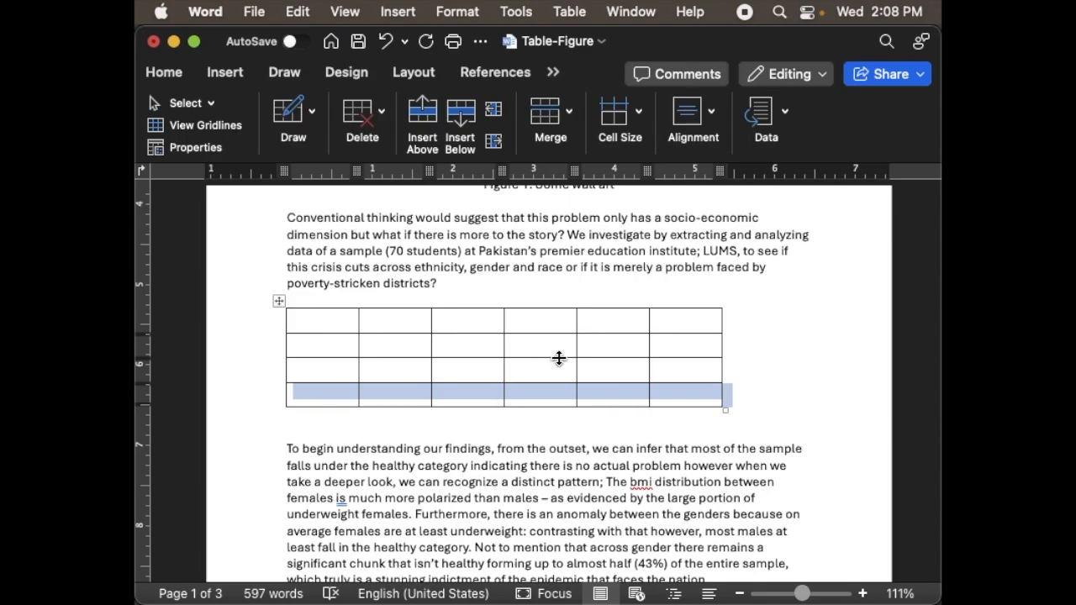
- Delete the table's entire first row and entire fourth column
{"action": "left_click", "coordinate": [671, 320]}
{"action": "right_click", "coordinate": [671, 324]}
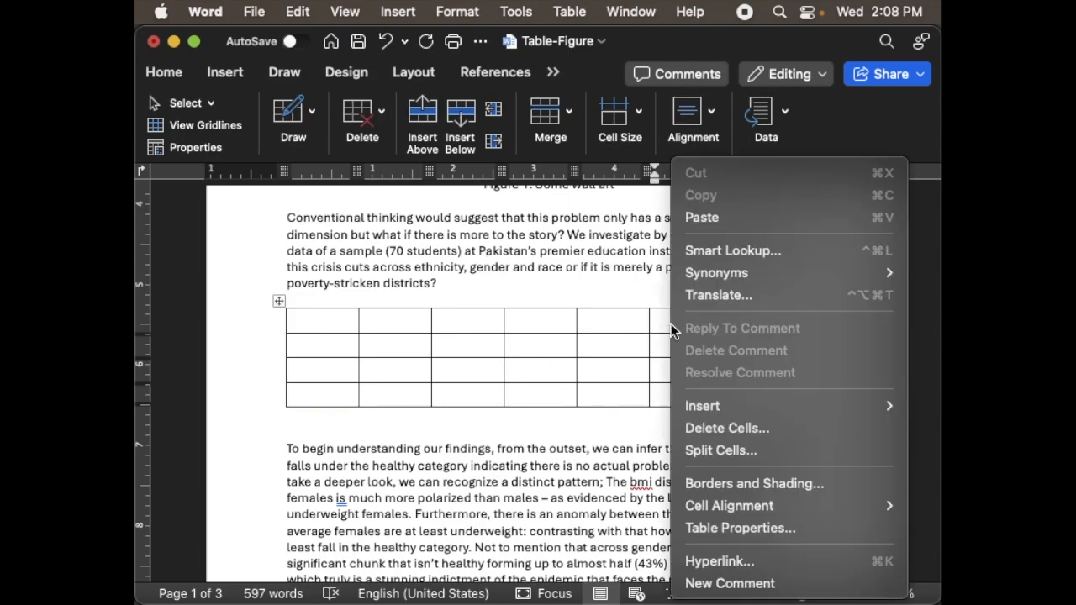
{"action": "left_click", "coordinate": [716, 429]}
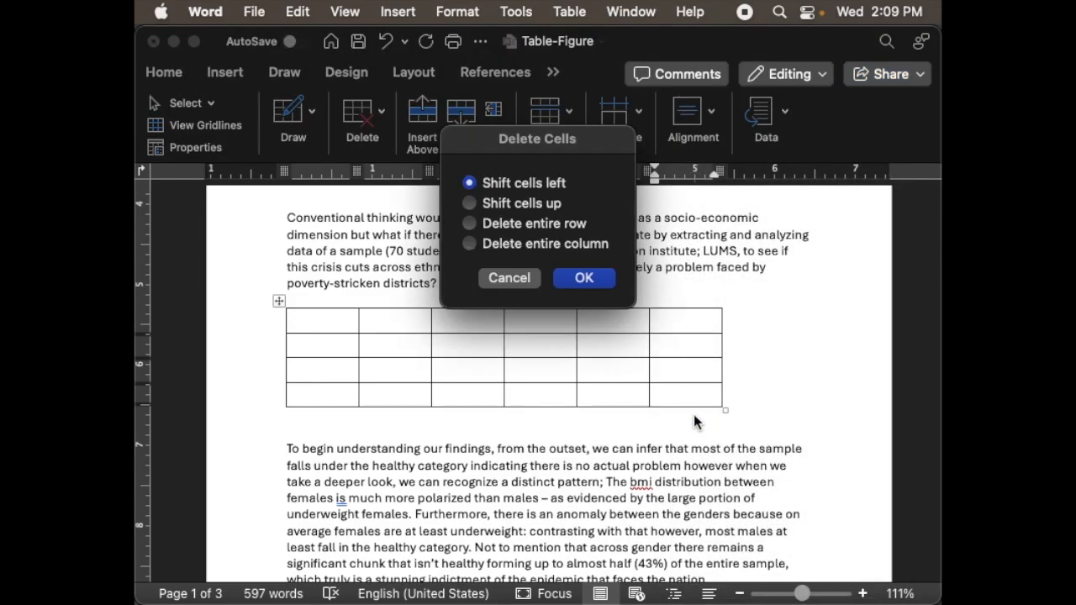
{"action": "left_click", "coordinate": [474, 224]}
{"action": "left_click", "coordinate": [581, 279]}
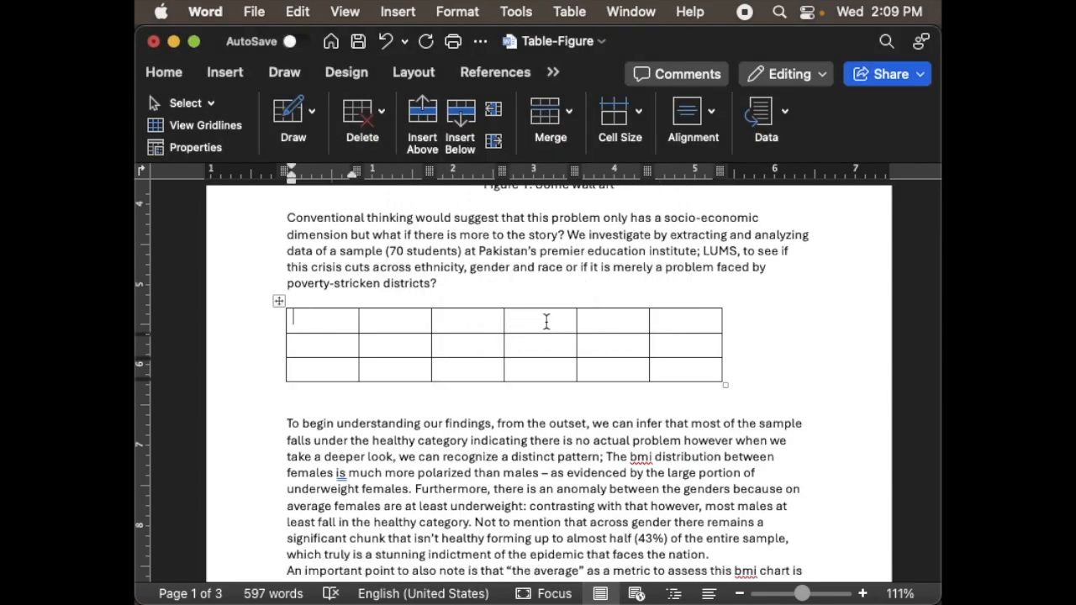
{"action": "right_click", "coordinate": [546, 320]}
{"action": "left_click", "coordinate": [638, 429]}
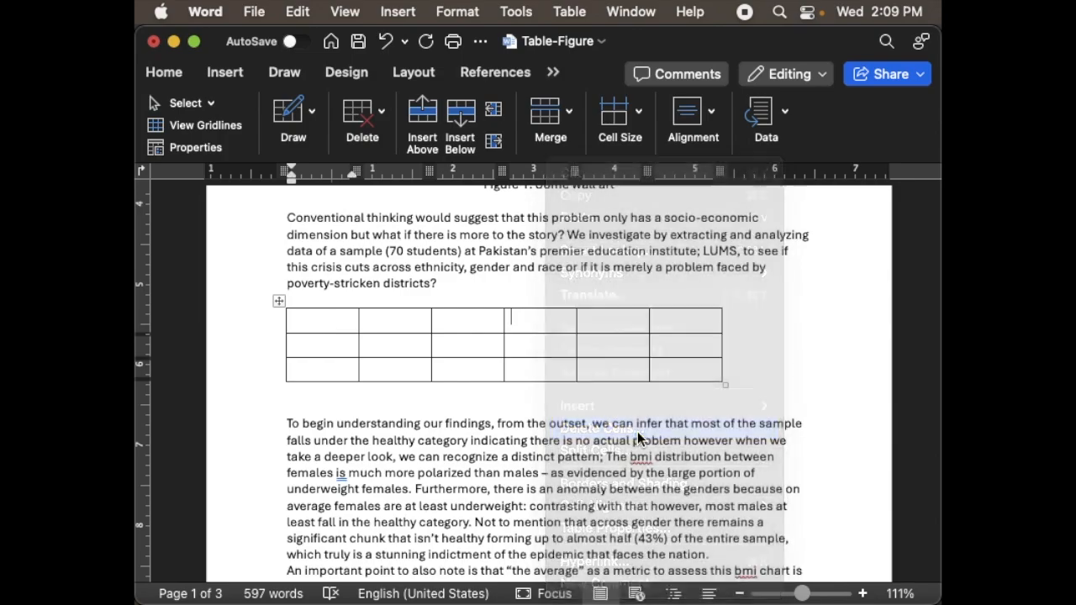
{"action": "left_click", "coordinate": [529, 245]}
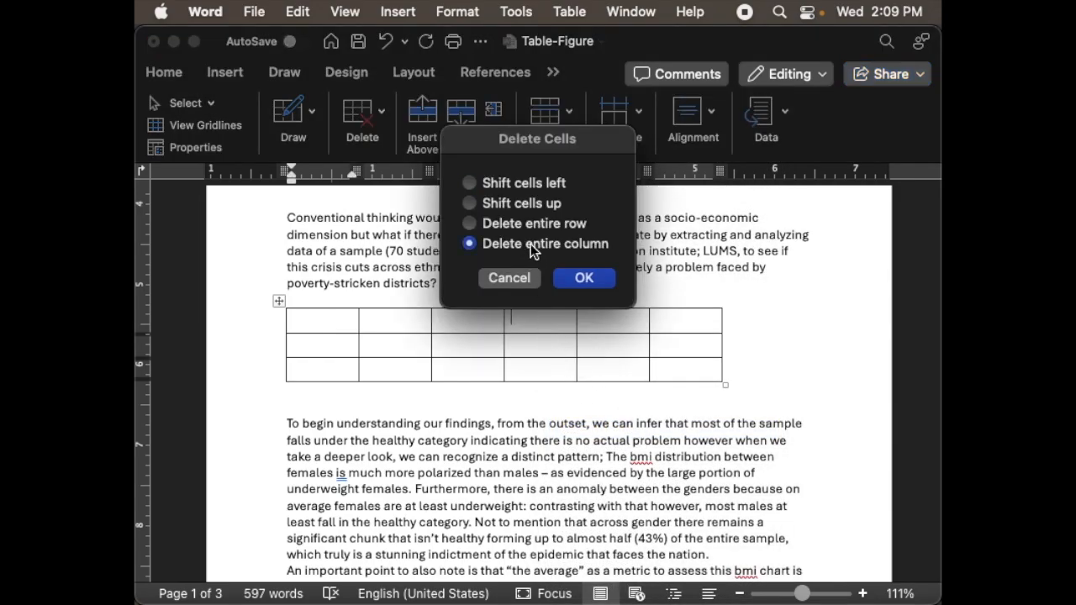
{"action": "left_click", "coordinate": [581, 279]}
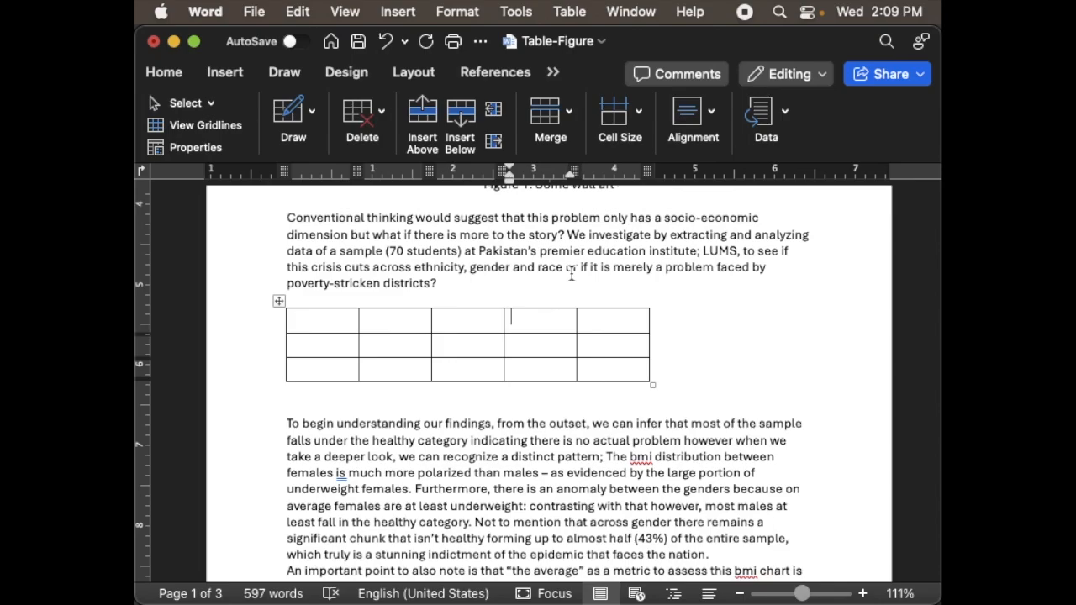
- Add the caption "Table 1: Cost comparison of different floors" on a new line above the table
{"action": "left_click", "coordinate": [461, 289]}
{"action": "key", "text": "Return"}
{"action": "type", "text": "Titt"}
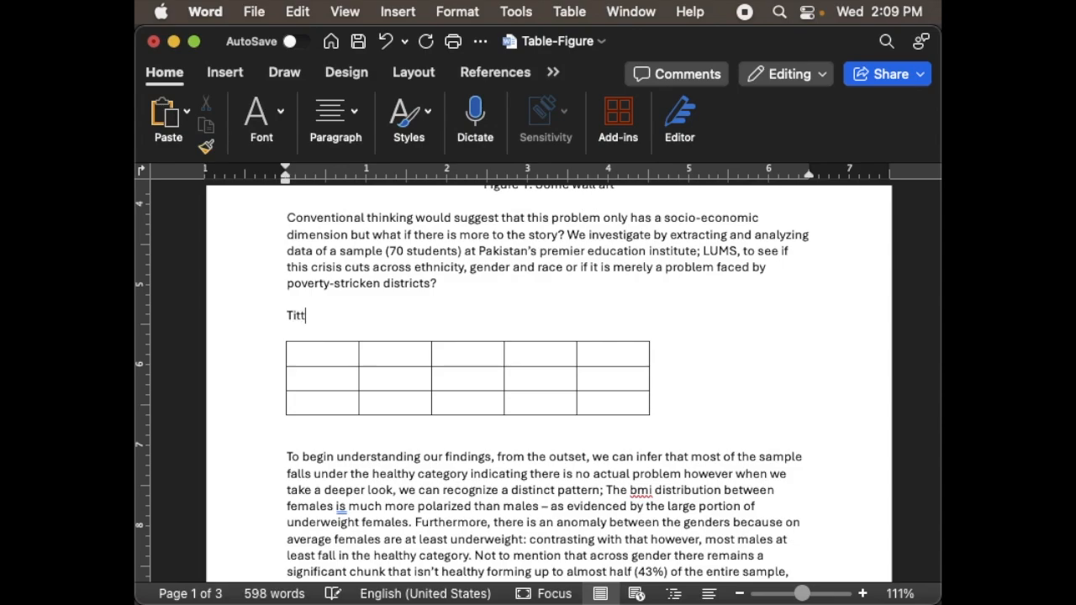
{"action": "key", "text": "BackSpace"}
{"action": "type", "text": "le"}
{"action": "key", "text": "shift+Left"}
{"action": "key", "text": "shift+Left"}
{"action": "key", "text": "shift+Left"}
{"action": "key", "text": "shift+Left"}
{"action": "key", "text": "shift+Left"}
{"action": "key", "text": "shift+Left"}
{"action": "type", "text": "Table 1: Cost "}
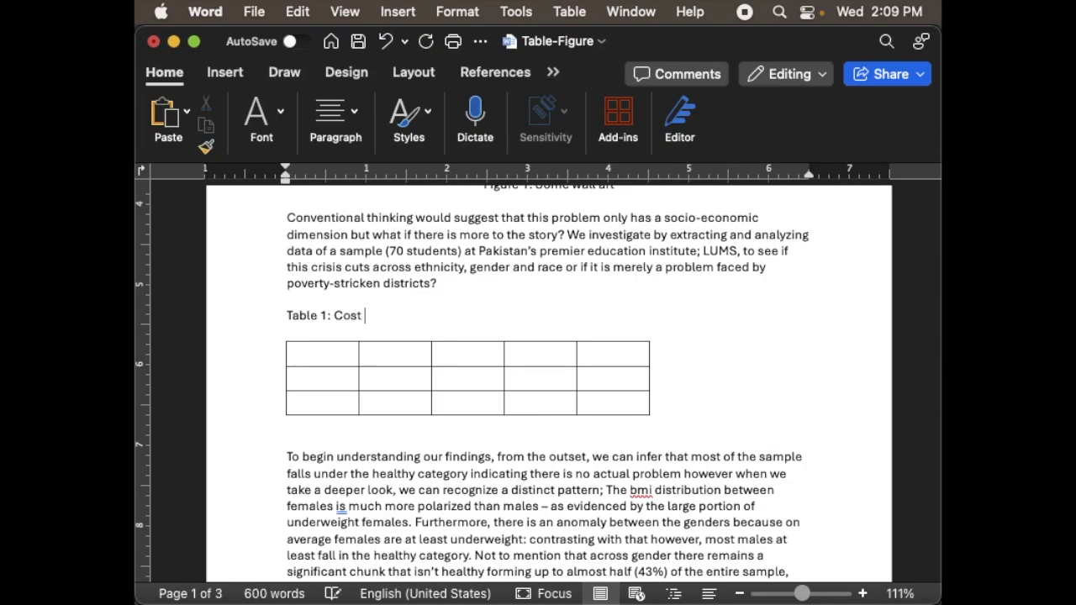
{"action": "type", "text": "comparison of dif"}
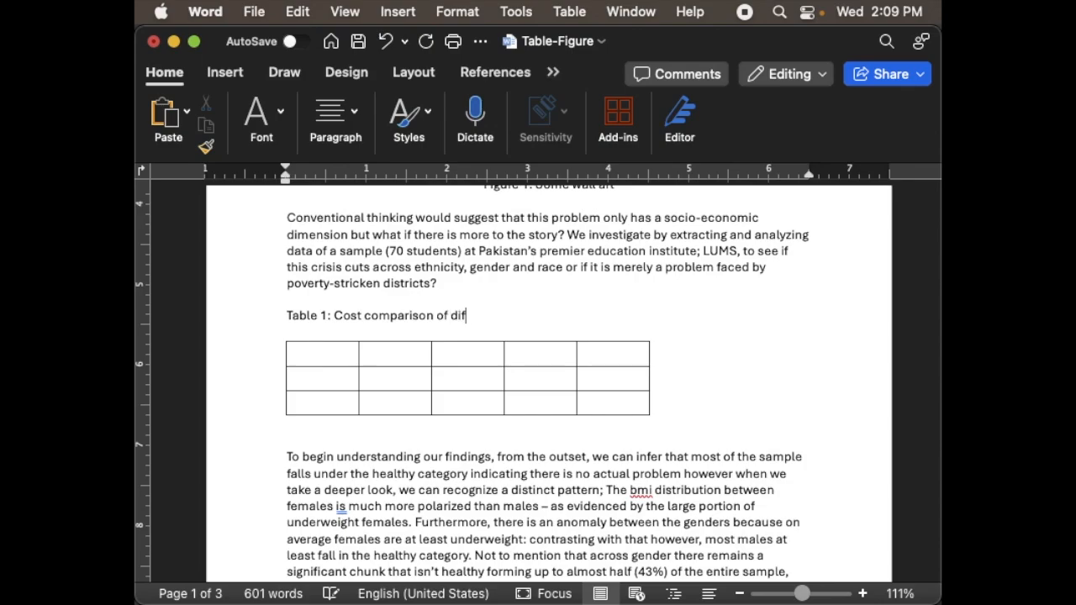
{"action": "type", "text": "ferent floors"}
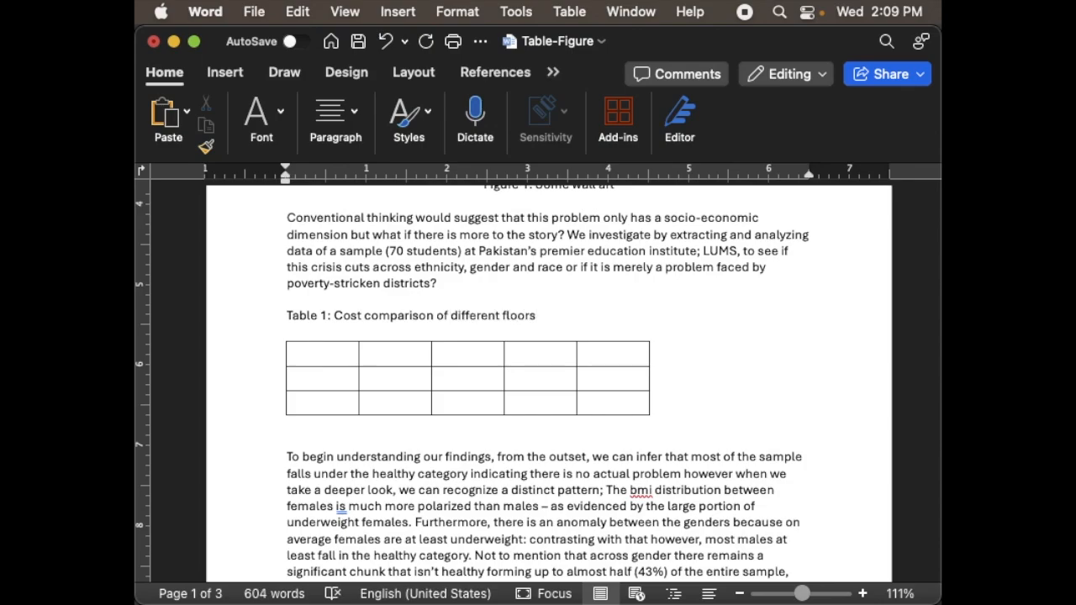
- Center the table caption horizontally and deselect it
{"action": "left_click", "coordinate": [288, 316]}
{"action": "key", "text": "shift+End"}
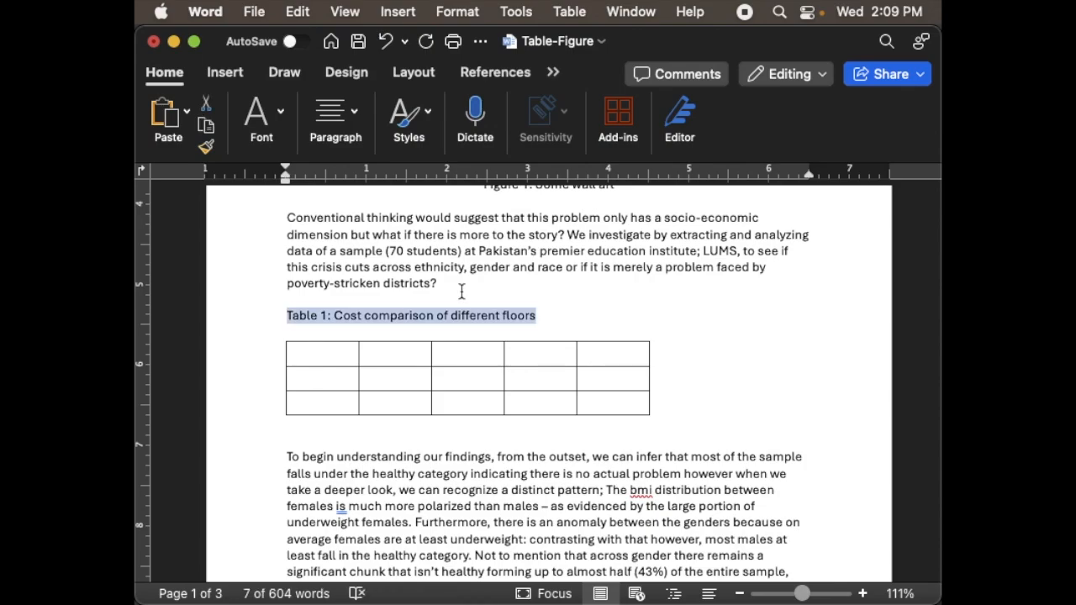
{"action": "left_click", "coordinate": [336, 126]}
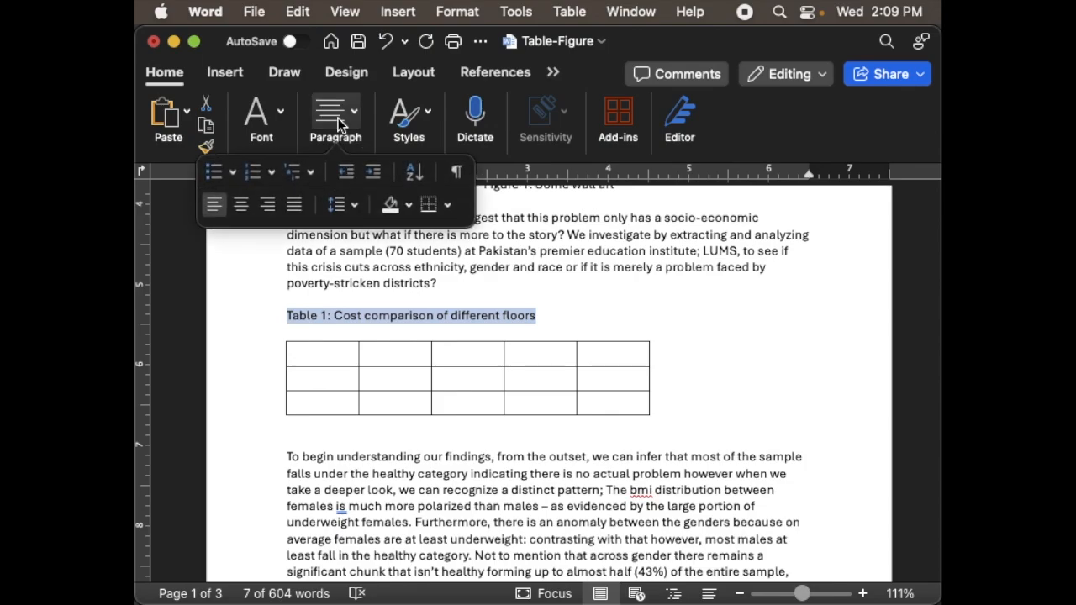
{"action": "left_click", "coordinate": [249, 206]}
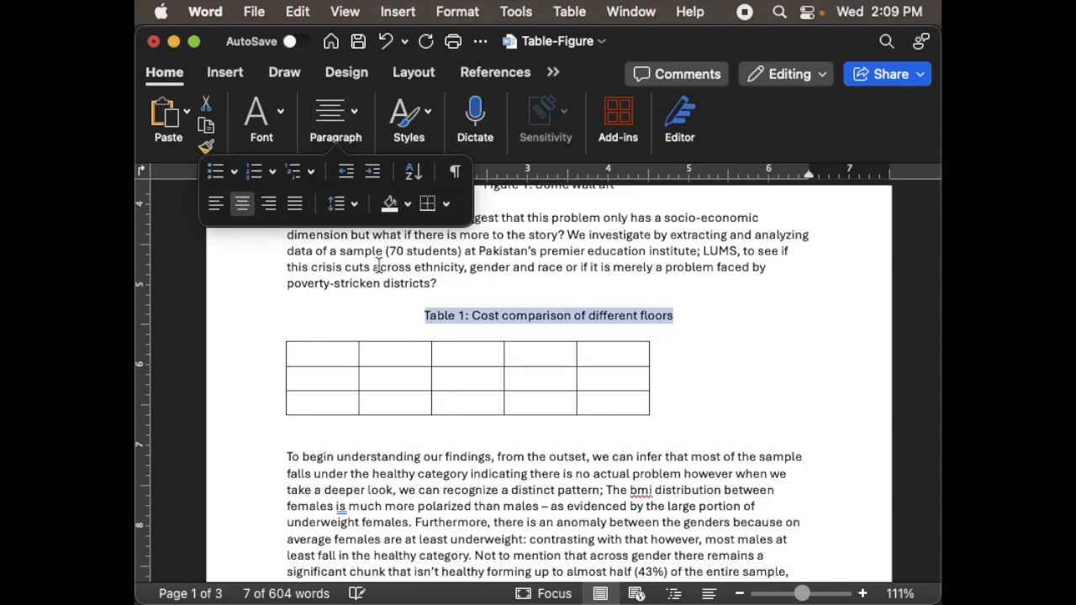
{"action": "left_click", "coordinate": [481, 332]}
{"action": "left_click", "coordinate": [470, 350]}
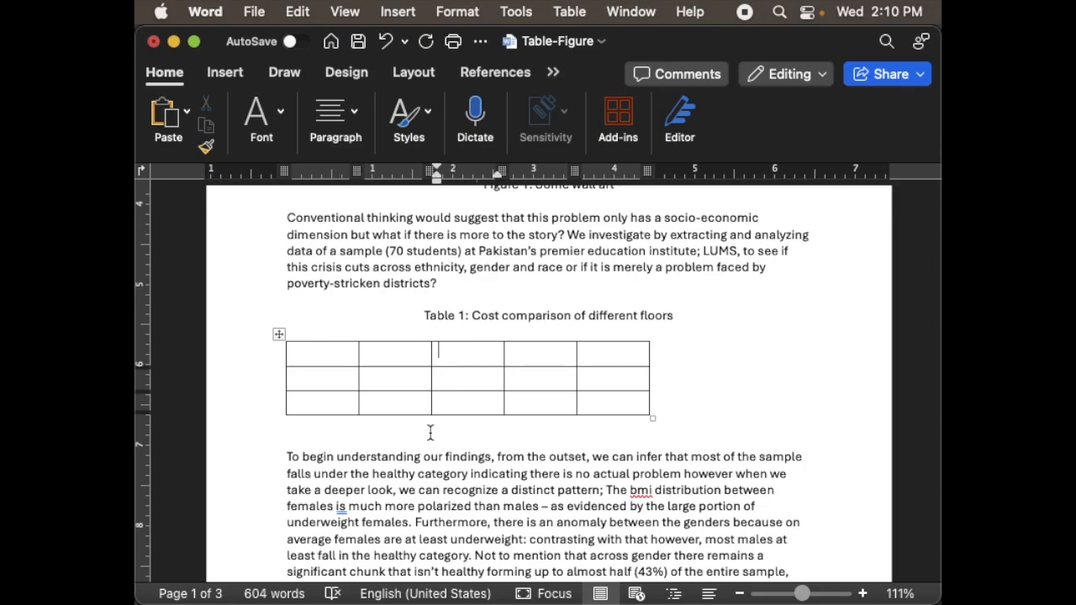
- Enter "Metric" and "Annual Cost" in the first two cells of the table's first column
{"action": "left_click", "coordinate": [327, 357]}
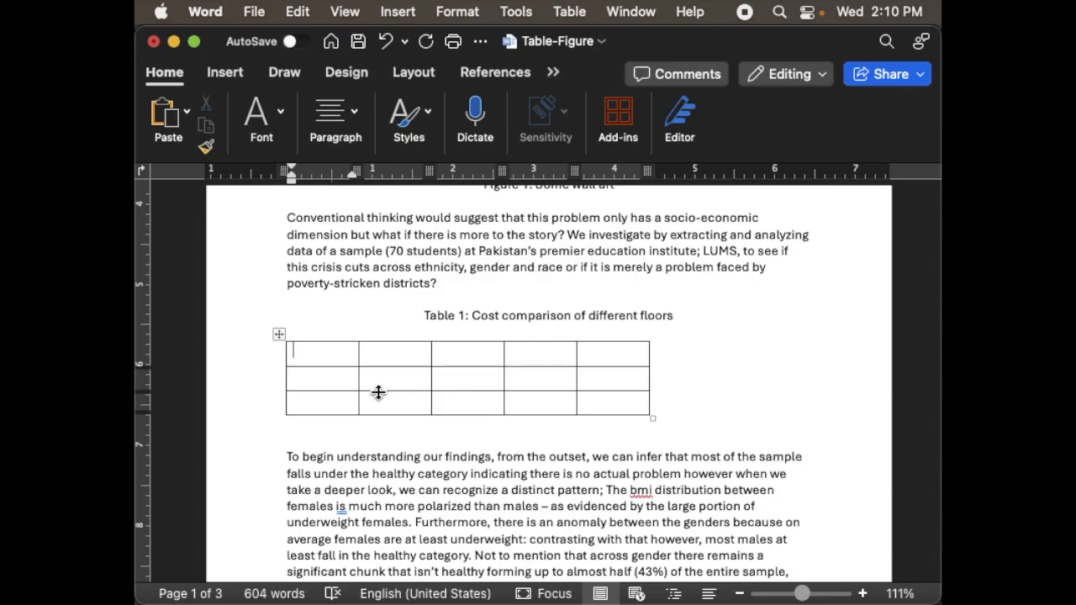
{"action": "type", "text": "Metruc"}
{"action": "key", "text": "BackSpace"}
{"action": "key", "text": "BackSpace"}
{"action": "type", "text": "ic"}
{"action": "type", "text": "Annual "}
{"action": "type", "text": "Cost"}
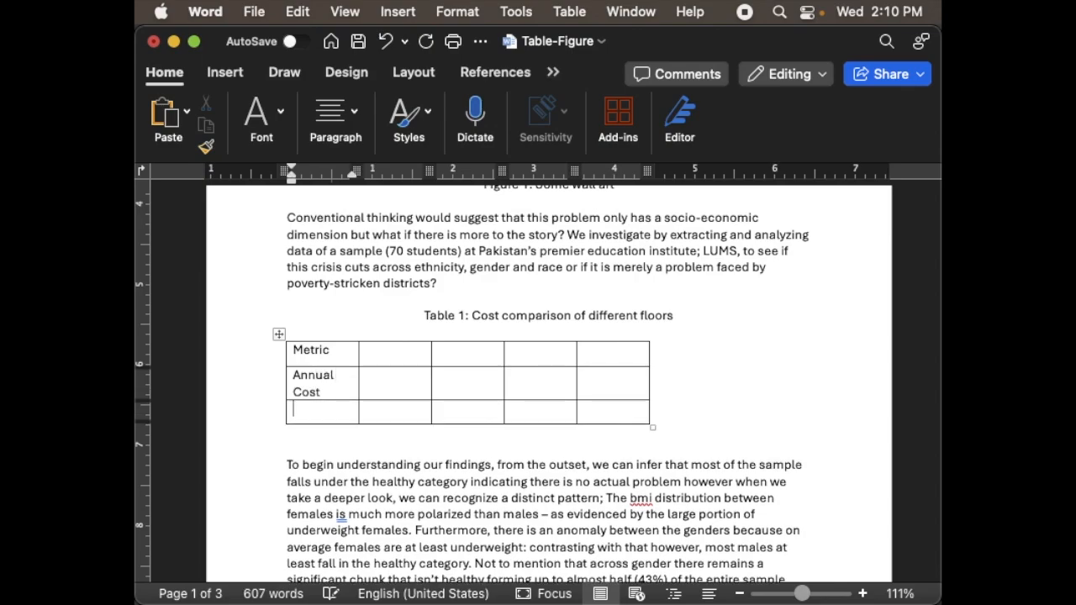
{"action": "type", "text": "A"}
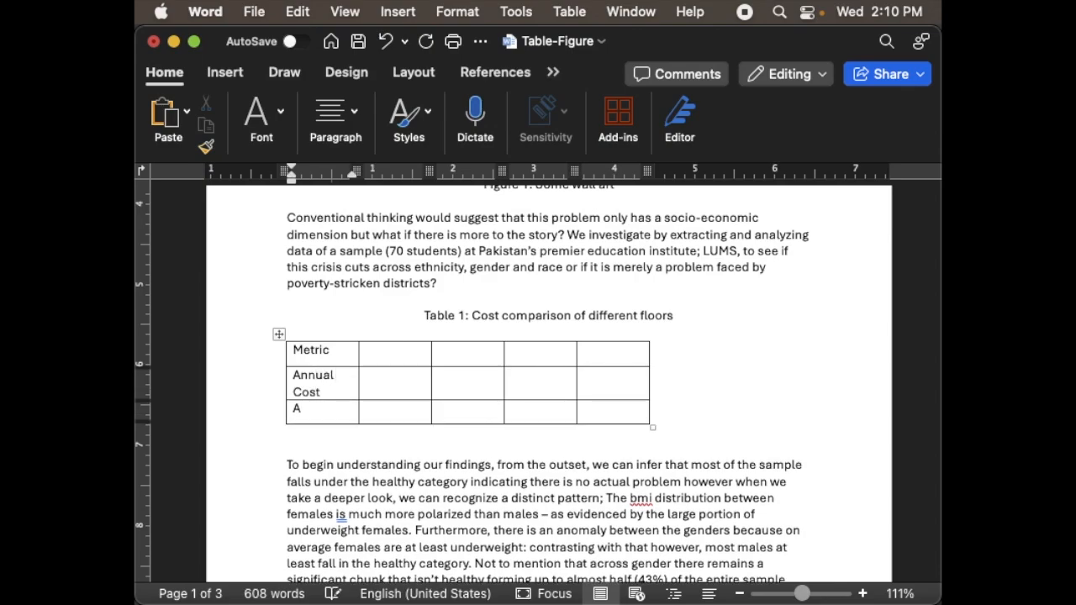
- Enter "Annual Average Saving" in the third cell of the table's first column
{"action": "key", "text": "BackSpace"}
{"action": "type", "text": "Annual"}
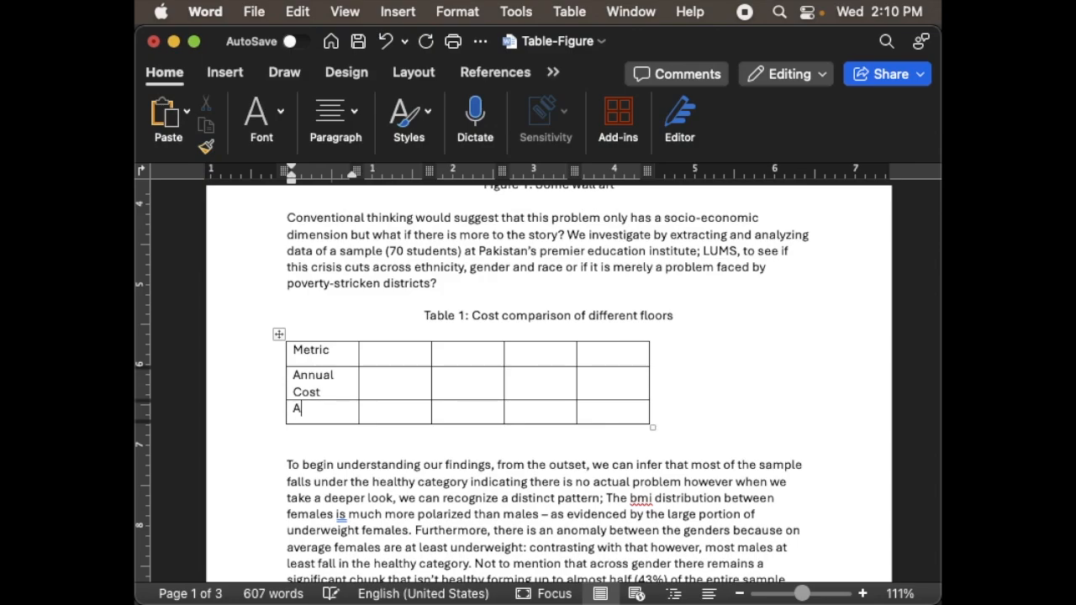
{"action": "type", "text": " A"}
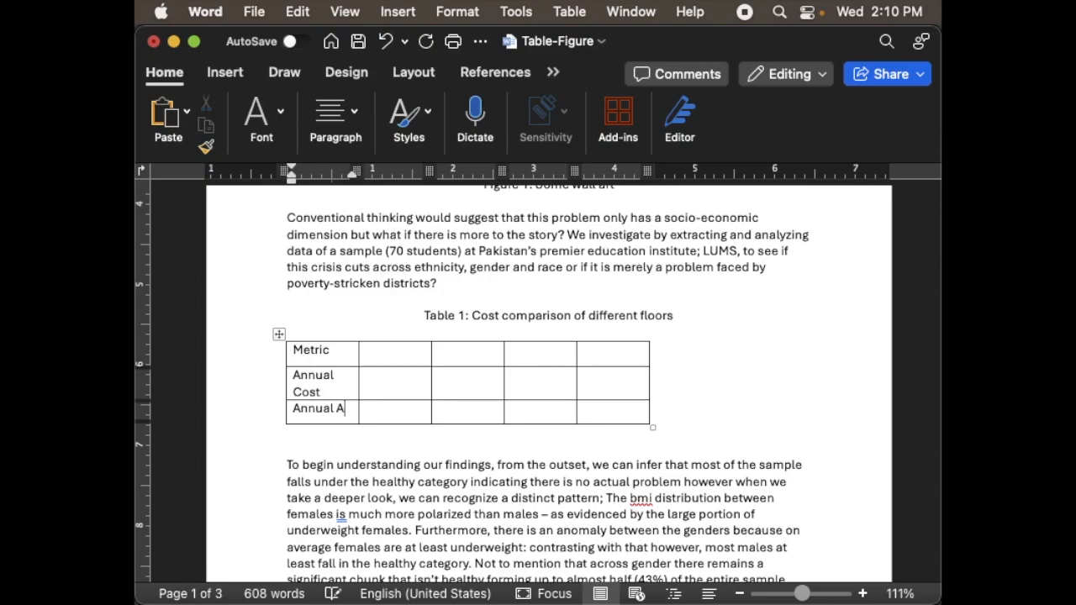
{"action": "key", "text": "BackSpace"}
{"action": "type", "text": "vera"}
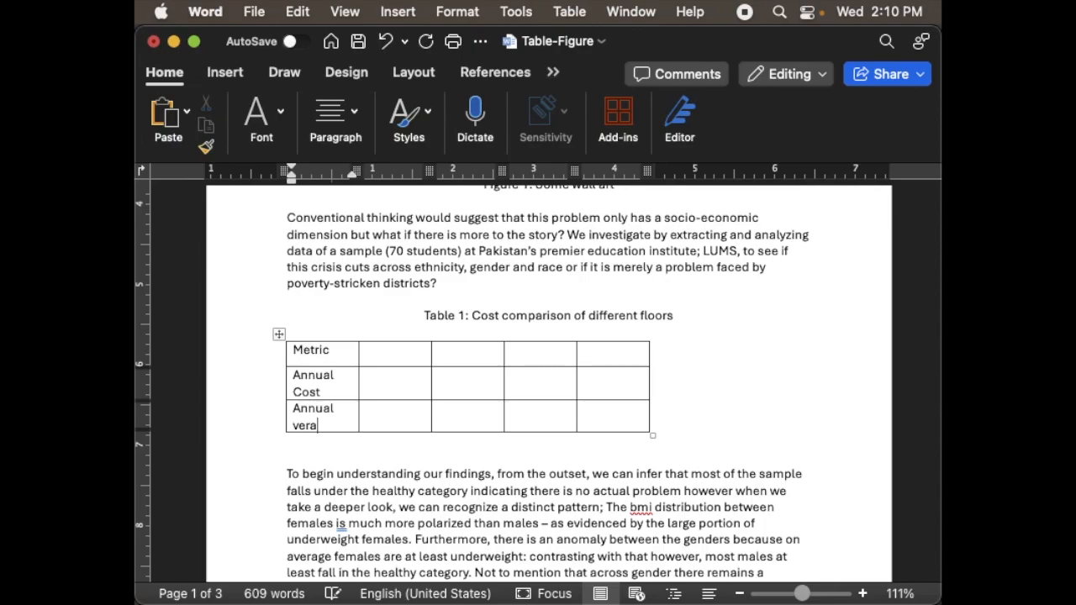
{"action": "type", "text": "ge Sa"}
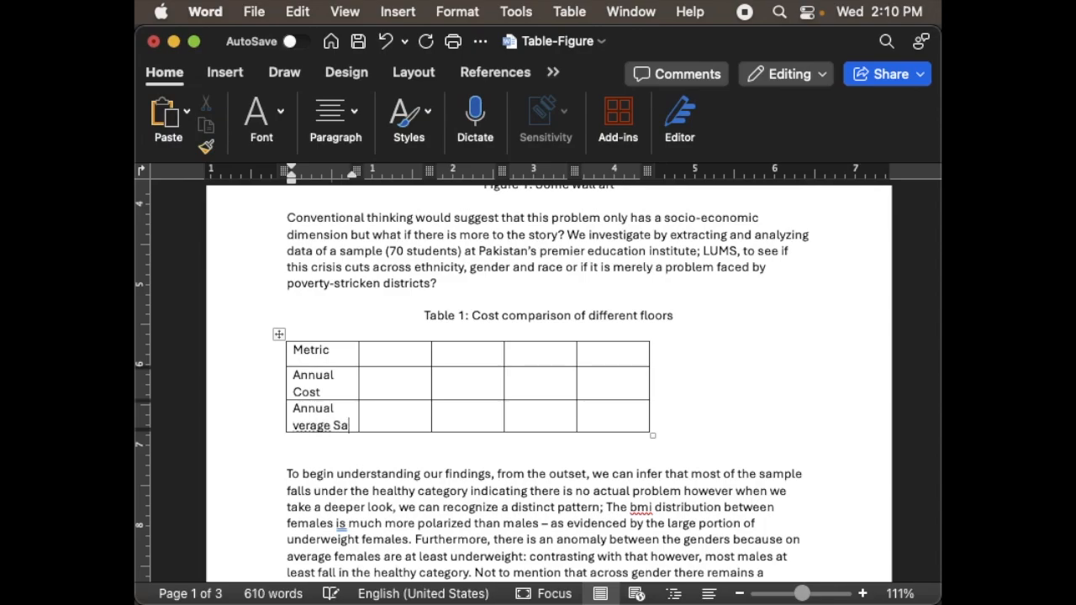
{"action": "type", "text": "ving"}
{"action": "left_click", "coordinate": [294, 431]}
{"action": "key", "text": "Up"}
{"action": "key", "text": "Down"}
{"action": "key", "text": "Down"}
{"action": "type", "text": "A"}
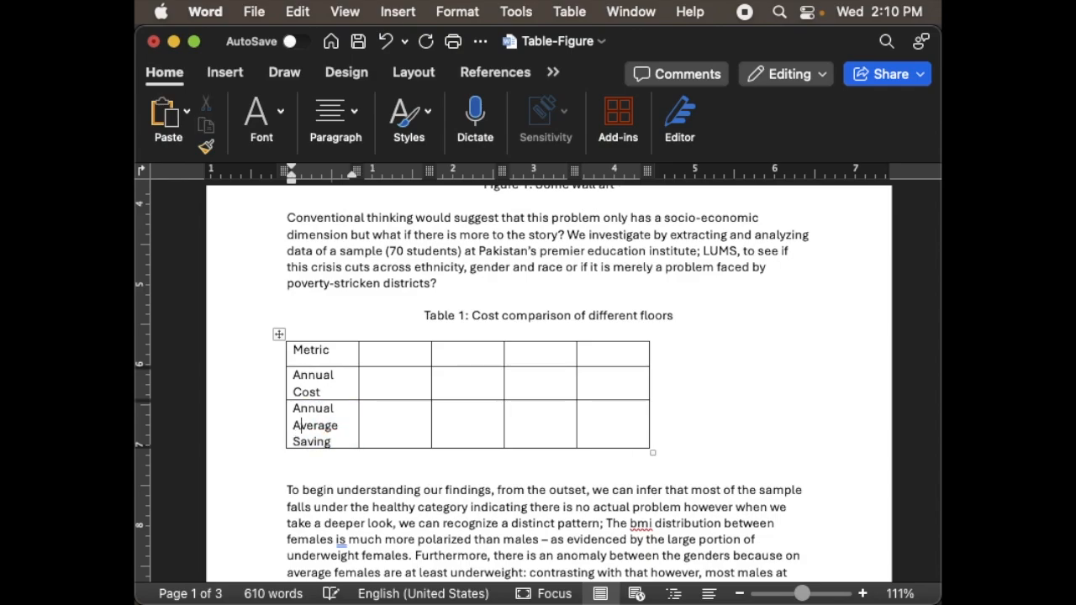
- Enter the headings "Floor 1" and "Floor 2" in the second and third cells of the table's first row
{"action": "left_click", "coordinate": [389, 357]}
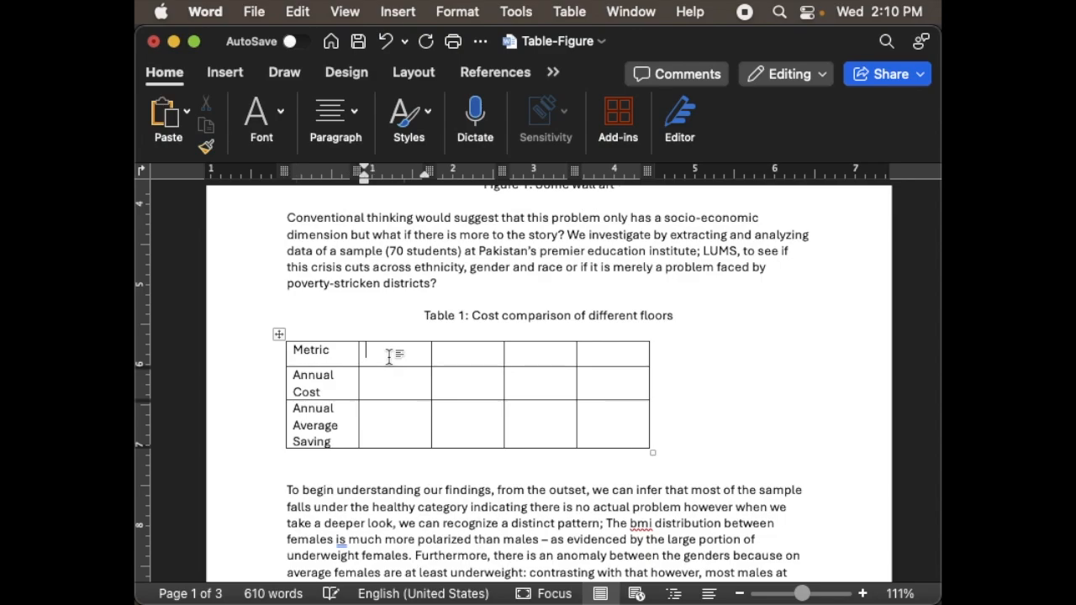
{"action": "type", "text": "Floo"}
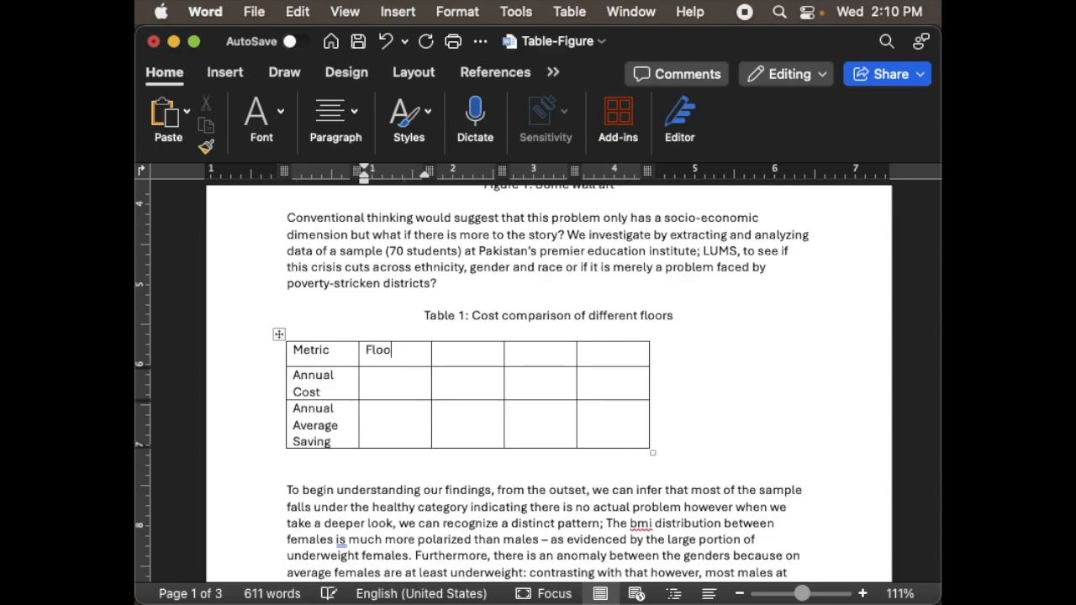
{"action": "type", "text": "r 1"}
{"action": "key", "text": "Tab"}
{"action": "type", "text": "Floor 2"}
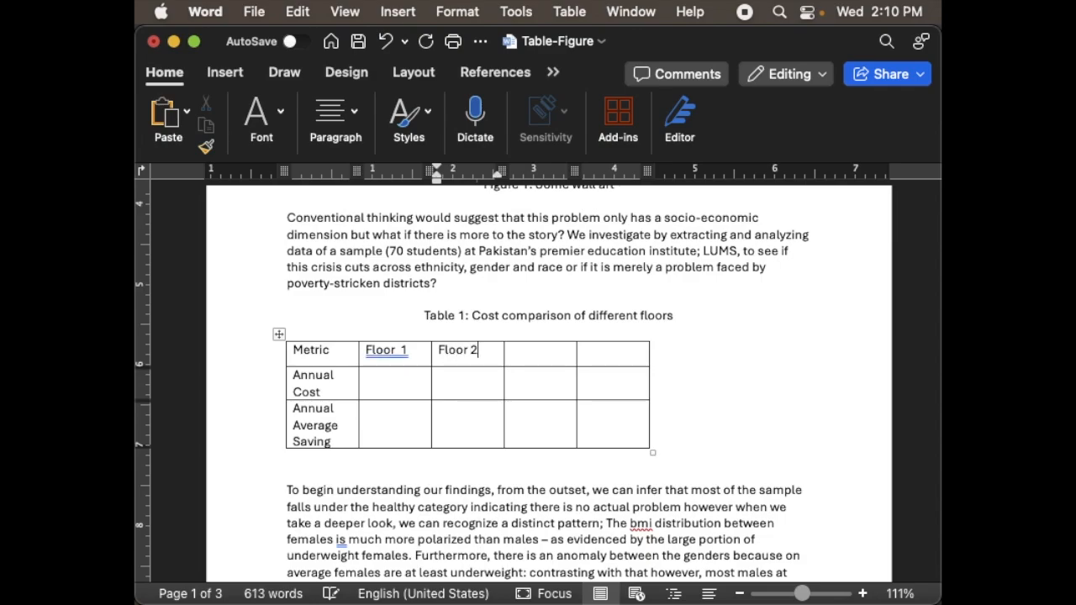
- Fill in the Floor 1 column with an annual cost of 15000 and an annual average saving of 20000
{"action": "key", "text": "Down"}
{"action": "key", "text": "Left"}
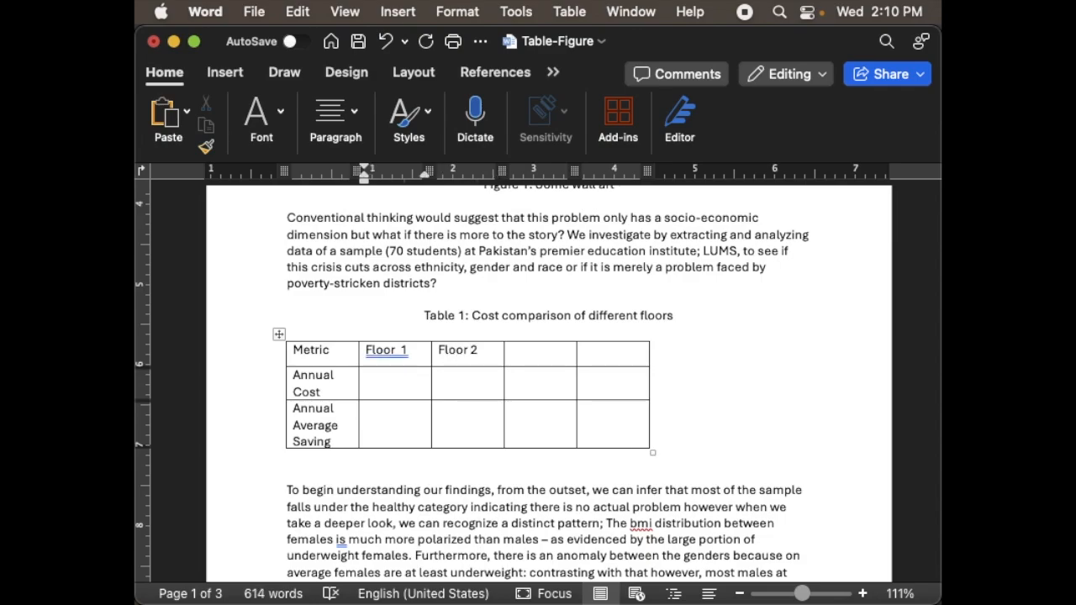
{"action": "type", "text": "15000"}
{"action": "key", "text": "Down"}
{"action": "type", "text": "20000"}
- Fill in the Floor 2 column with an annual cost of 30000 and an annual average saving of 40000
{"action": "key", "text": "Up"}
{"action": "key", "text": "Right"}
{"action": "type", "text": "30000"}
{"action": "key", "text": "Down"}
{"action": "type", "text": "40000"}
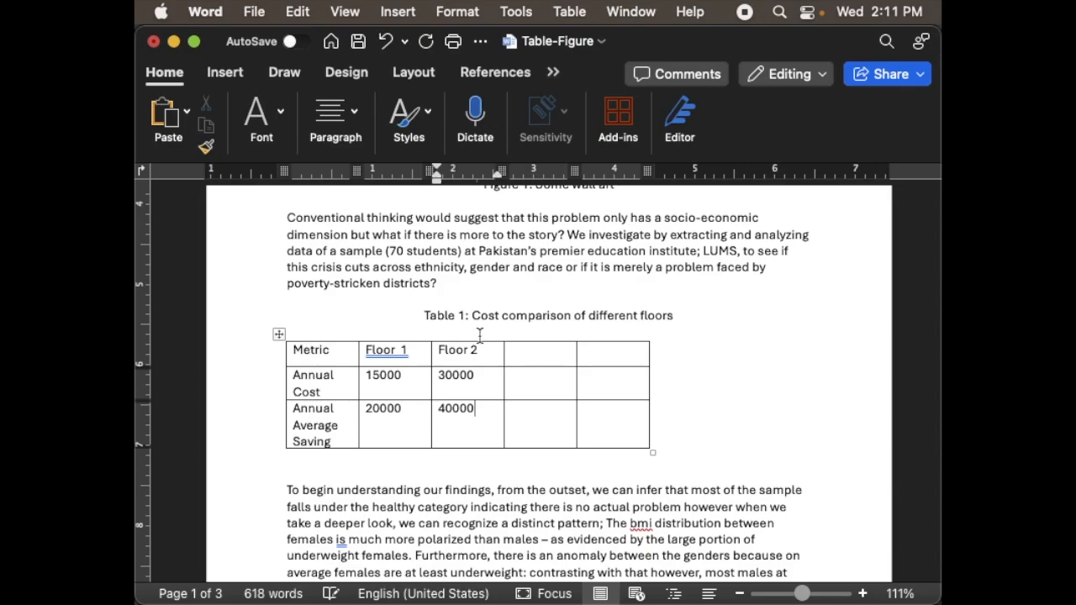
- Delete the two empty columns after the Floor 2 column
{"action": "left_click", "coordinate": [546, 355]}
{"action": "key", "text": "shift+Right"}
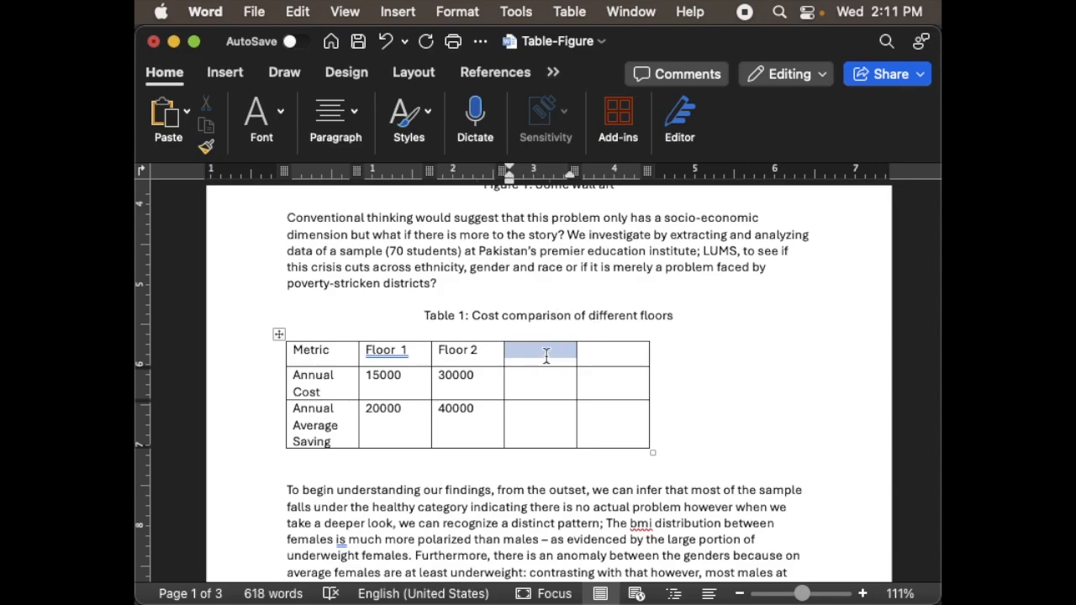
{"action": "key", "text": "shift+Right"}
{"action": "right_click", "coordinate": [546, 355]}
{"action": "left_click", "coordinate": [591, 428]}
{"action": "left_click", "coordinate": [522, 243]}
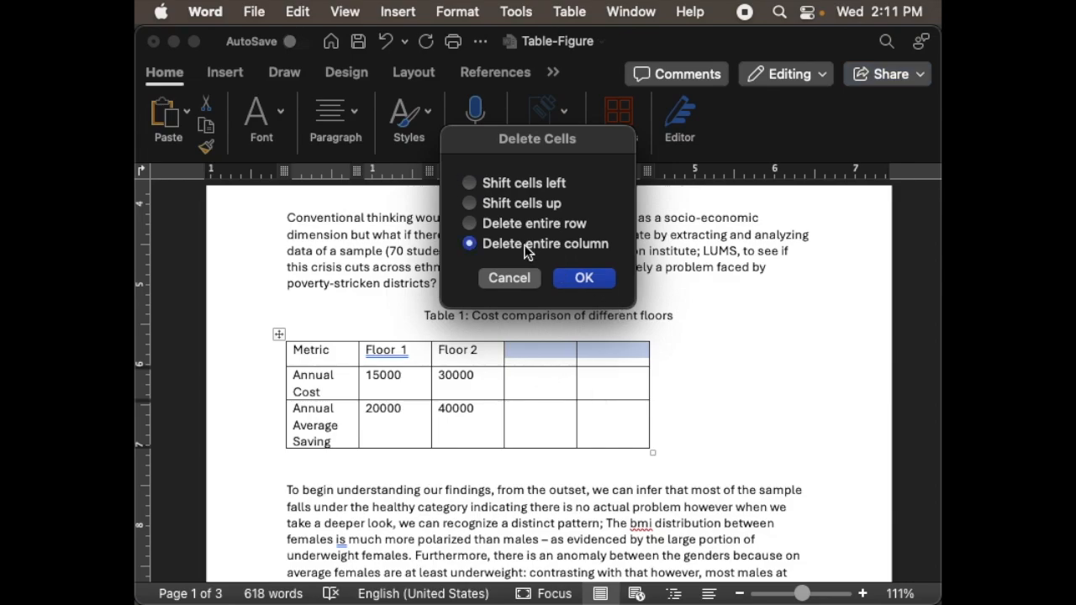
{"action": "left_click", "coordinate": [580, 279]}
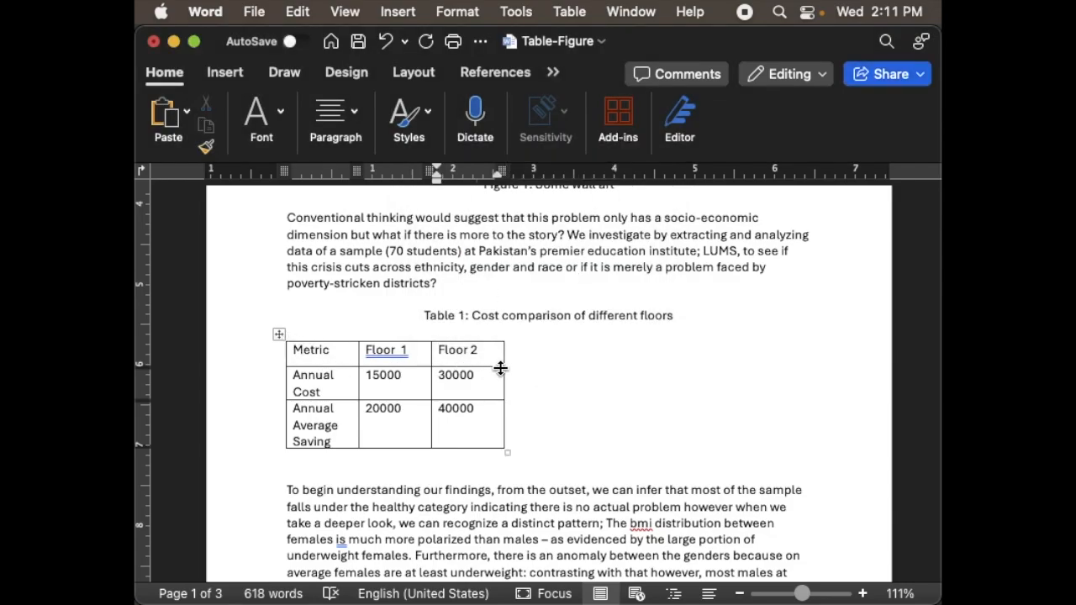
- Set the width of all columns in the floor cost table to 2.2 inches
{"action": "left_click", "coordinate": [280, 335]}
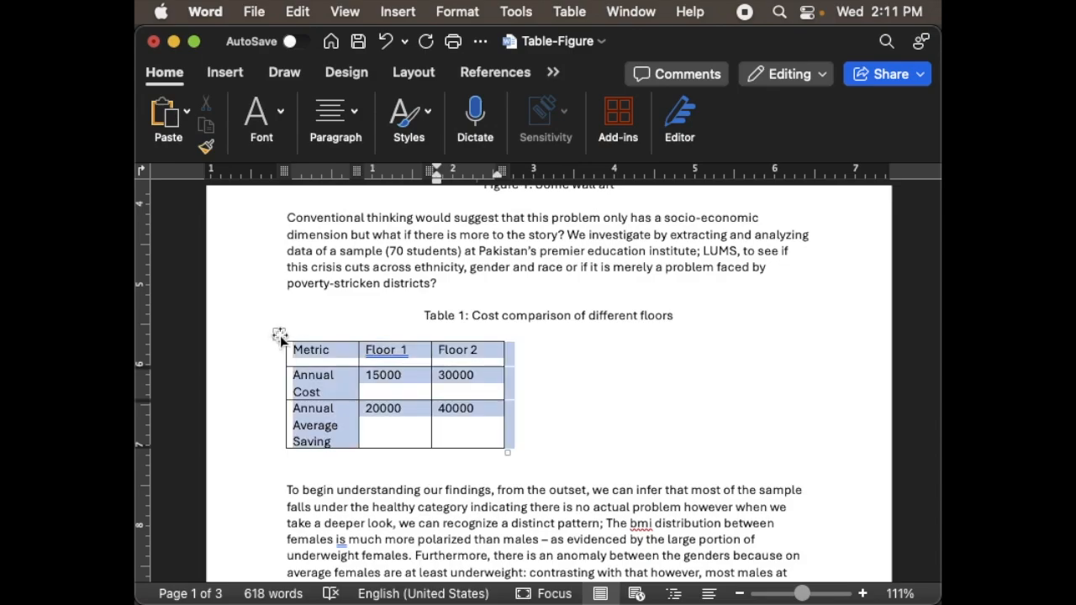
{"action": "left_click", "coordinate": [553, 73]}
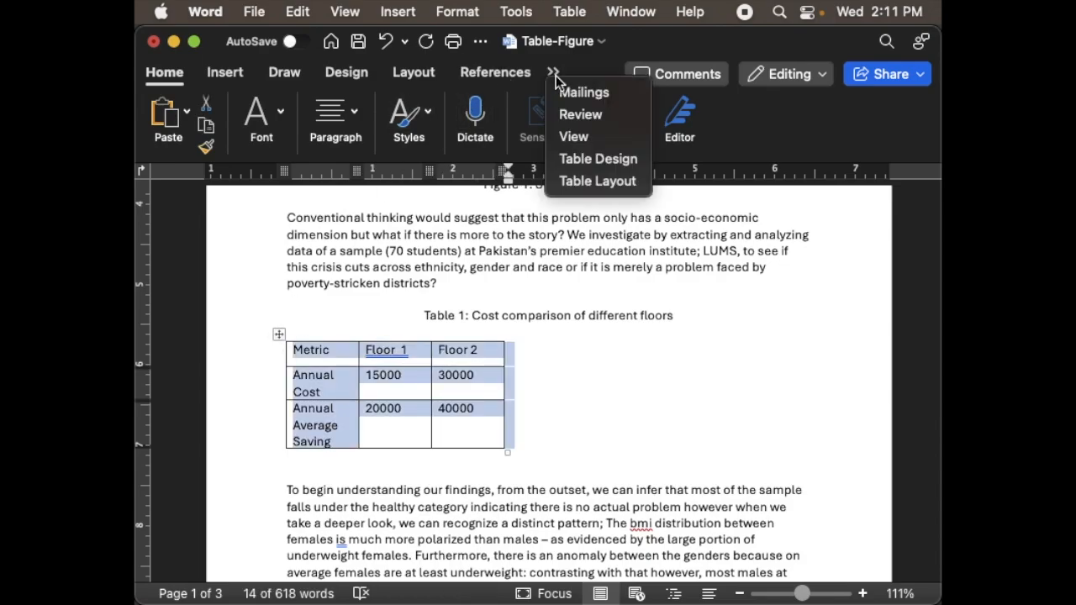
{"action": "left_click", "coordinate": [600, 181]}
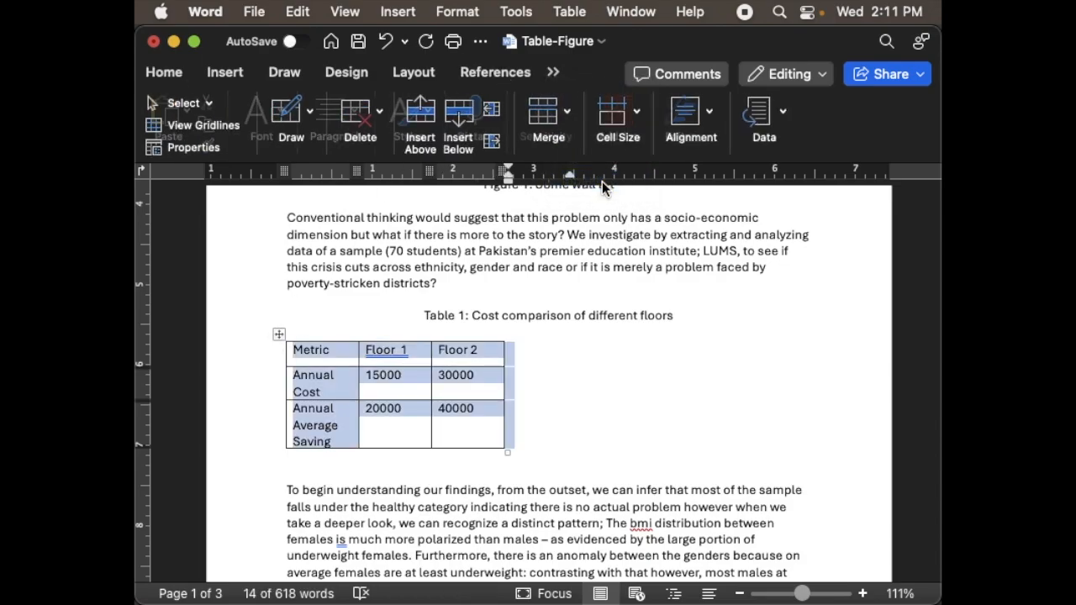
{"action": "left_click", "coordinate": [620, 122]}
{"action": "left_click", "coordinate": [644, 199]}
{"action": "left_click", "coordinate": [645, 199]}
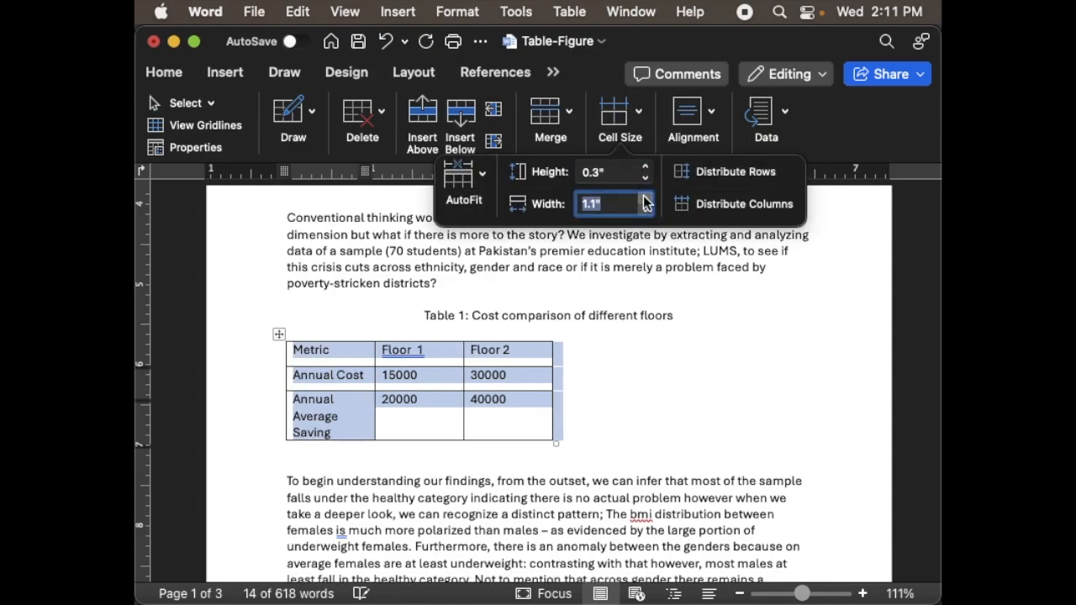
{"action": "left_click", "coordinate": [645, 199]}
{"action": "left_click", "coordinate": [644, 199]}
{"action": "left_click", "coordinate": [644, 199]}
{"action": "left_click", "coordinate": [645, 200]}
{"action": "left_click", "coordinate": [645, 199]}
{"action": "left_click", "coordinate": [645, 199]}
{"action": "left_click", "coordinate": [645, 199]}
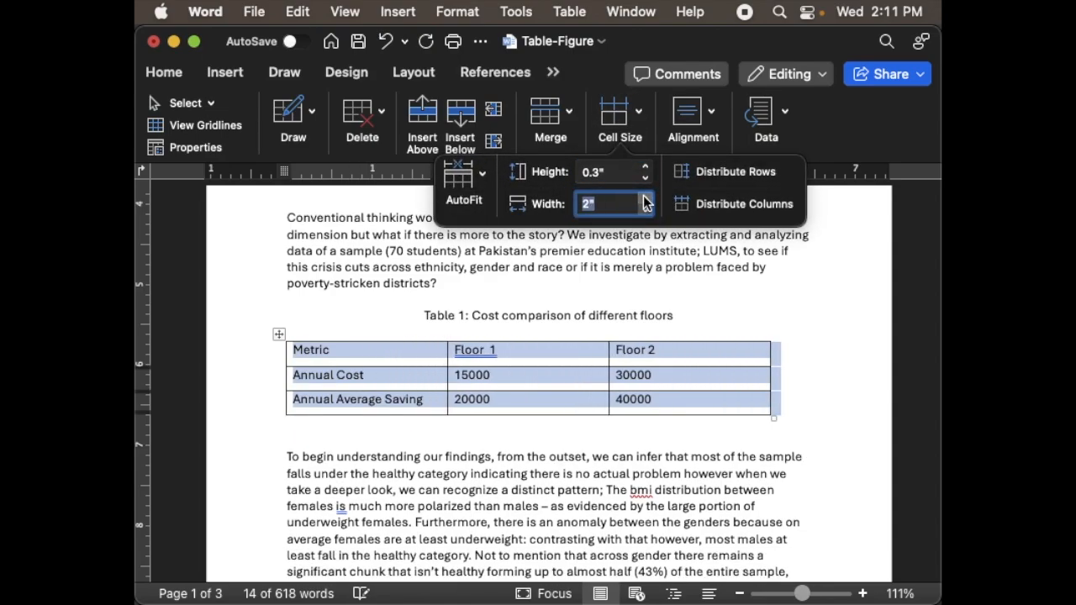
{"action": "left_click", "coordinate": [645, 200]}
{"action": "left_click", "coordinate": [645, 199]}
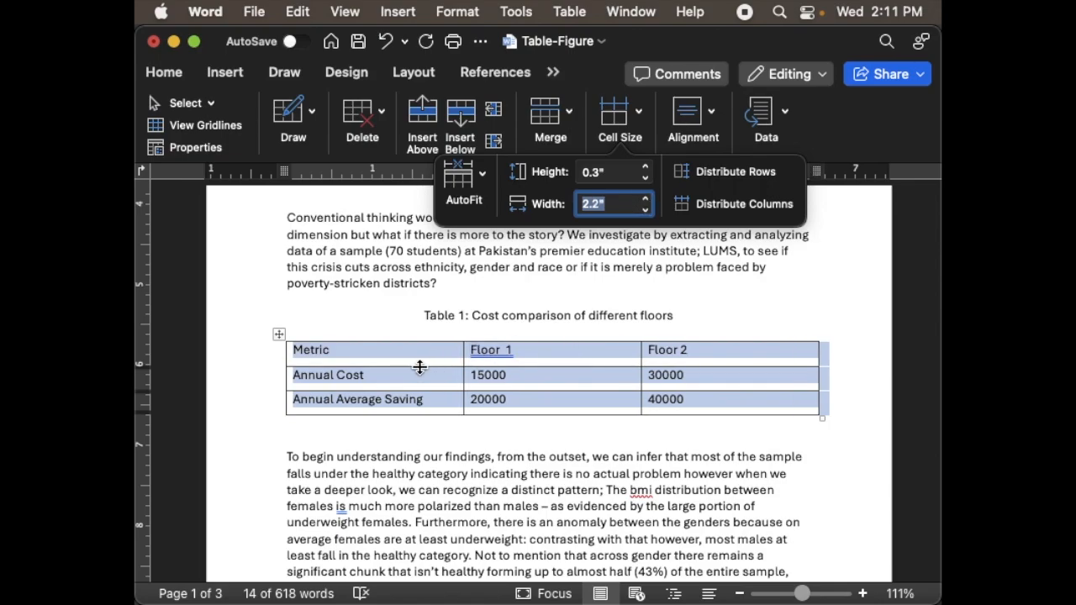
- Make the table's header row slightly taller by moving its lower border down
{"action": "left_click_drag", "start_coordinate": [420, 367], "coordinate": [419, 376]}
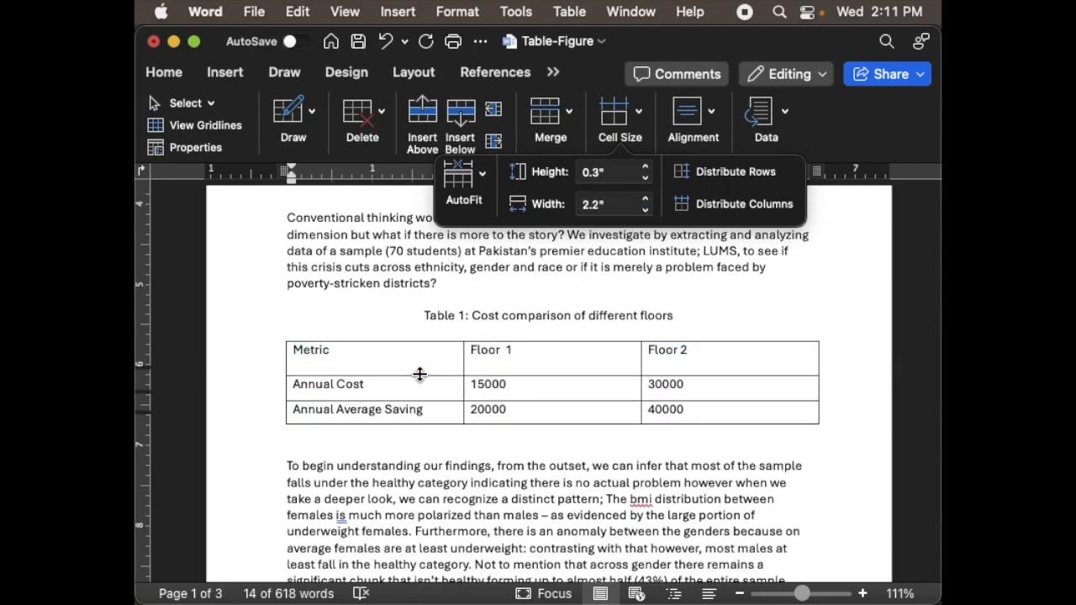
{"action": "left_click", "coordinate": [419, 378]}
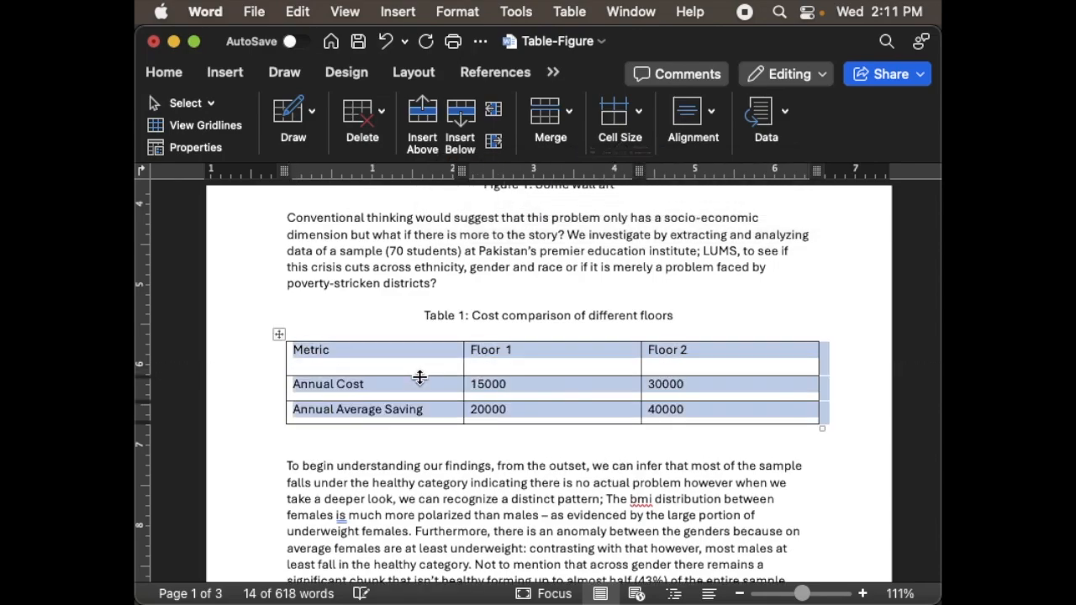
{"action": "left_click", "coordinate": [331, 357]}
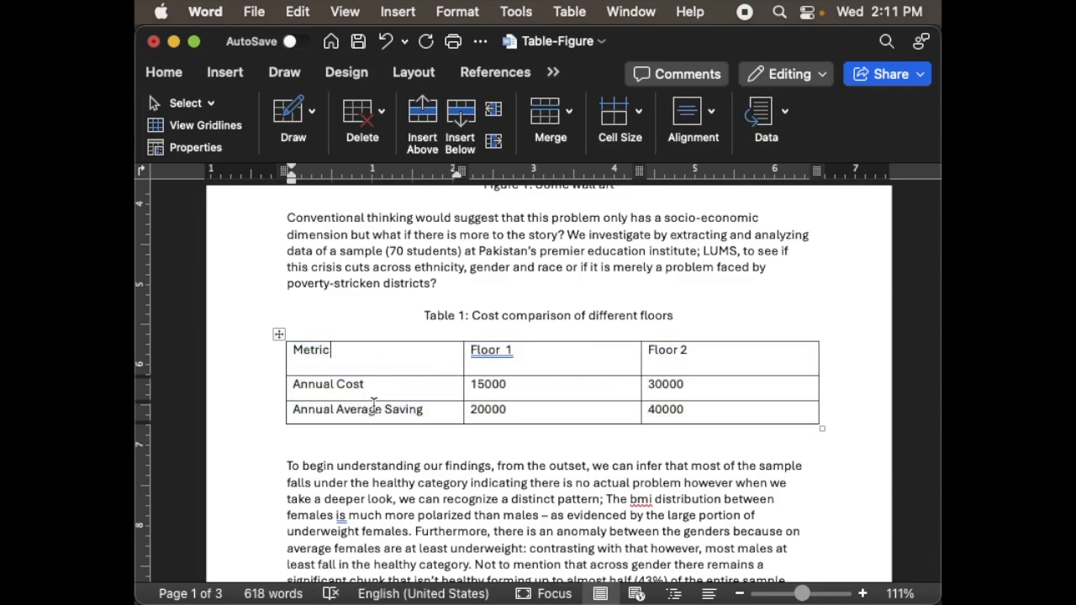
- Center the whole table horizontally on the page
{"action": "left_click", "coordinate": [277, 335]}
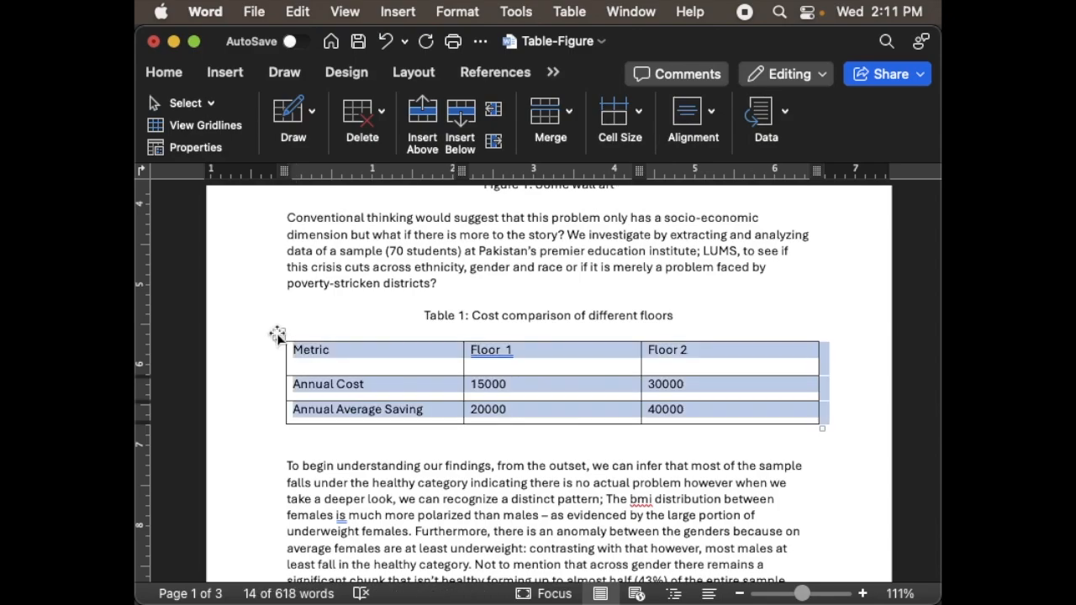
{"action": "left_click", "coordinate": [185, 80]}
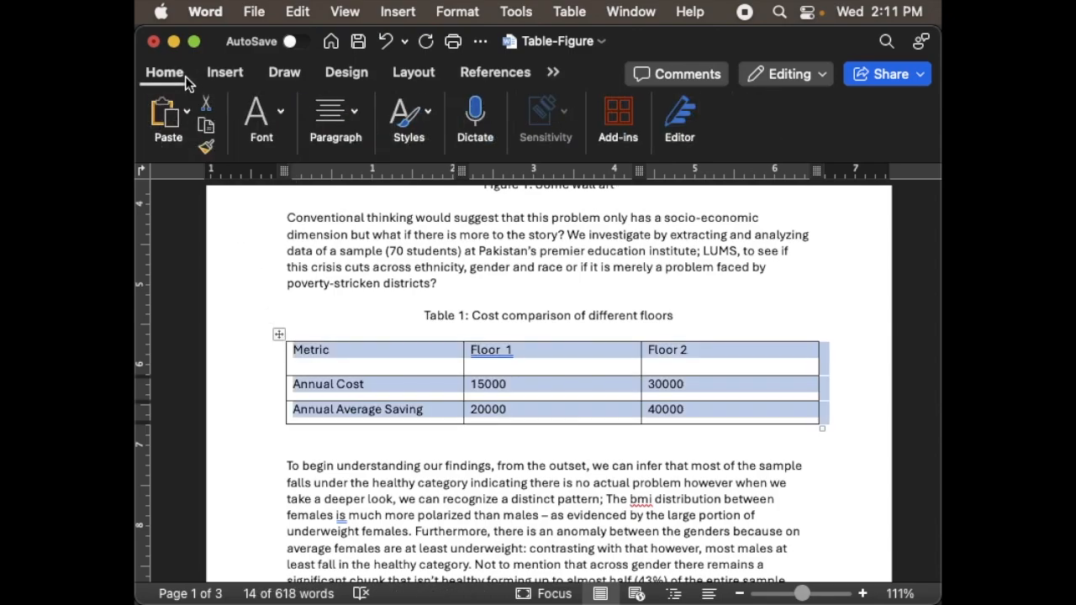
{"action": "left_click", "coordinate": [336, 116]}
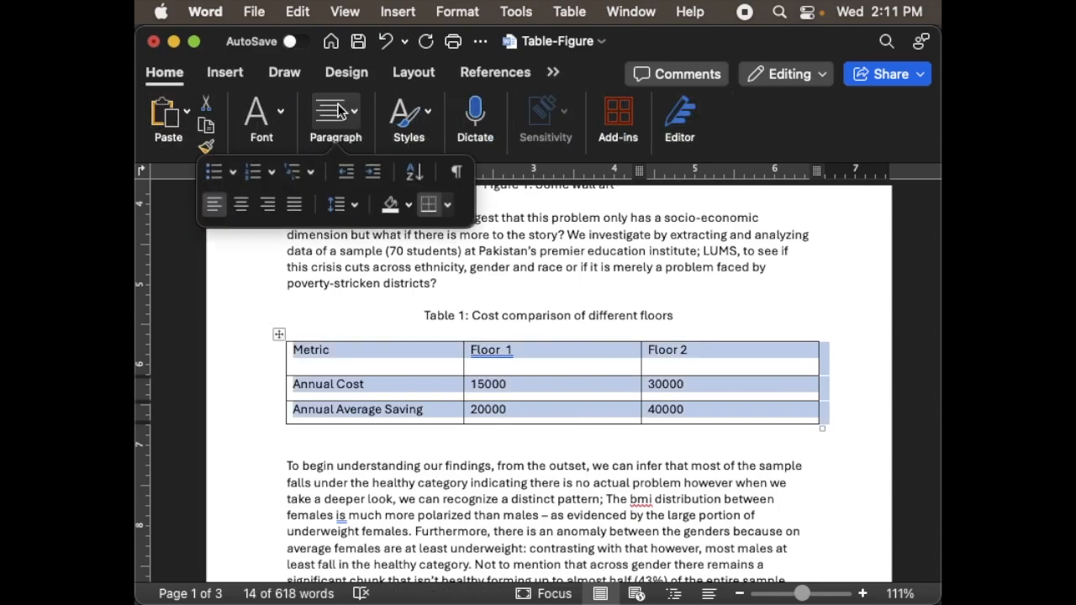
{"action": "left_click", "coordinate": [243, 205]}
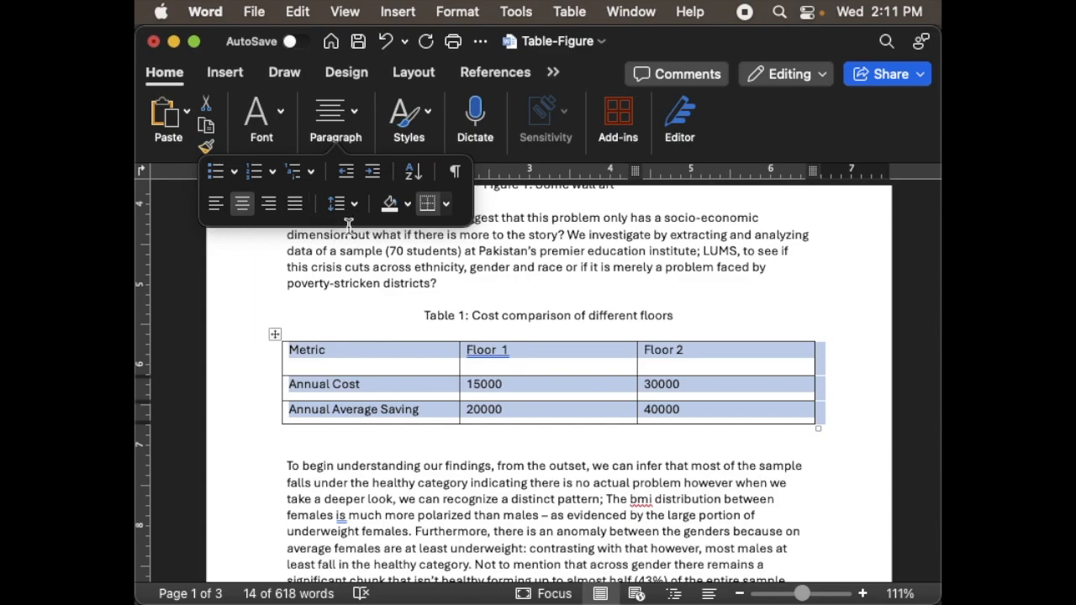
- Center the text in all three cells of the table's Metric column
{"action": "left_click", "coordinate": [325, 356]}
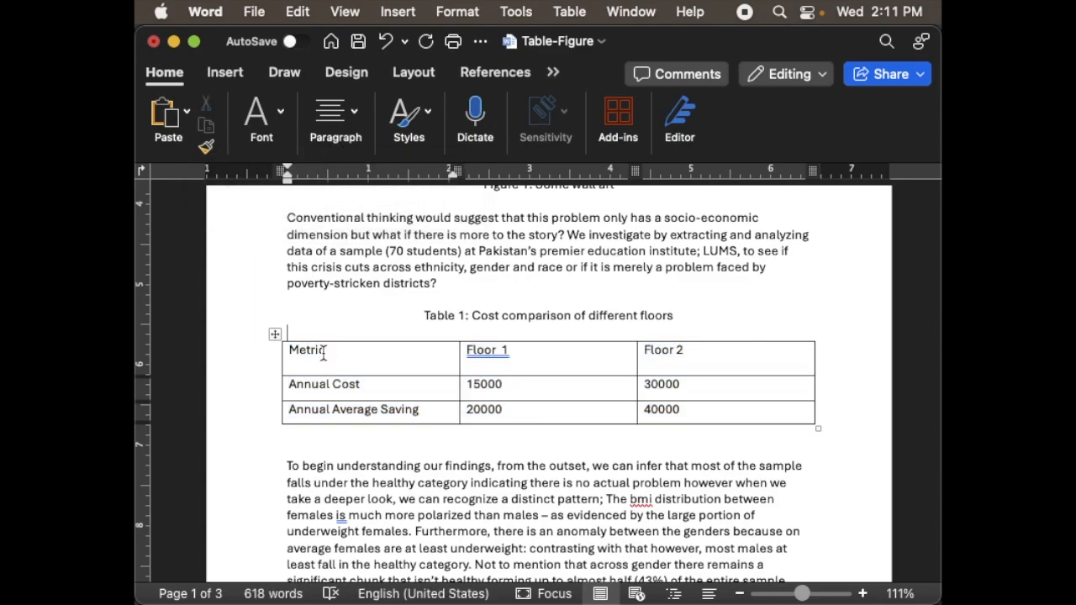
{"action": "key", "text": "shift+Down"}
{"action": "key", "text": "shift+Down"}
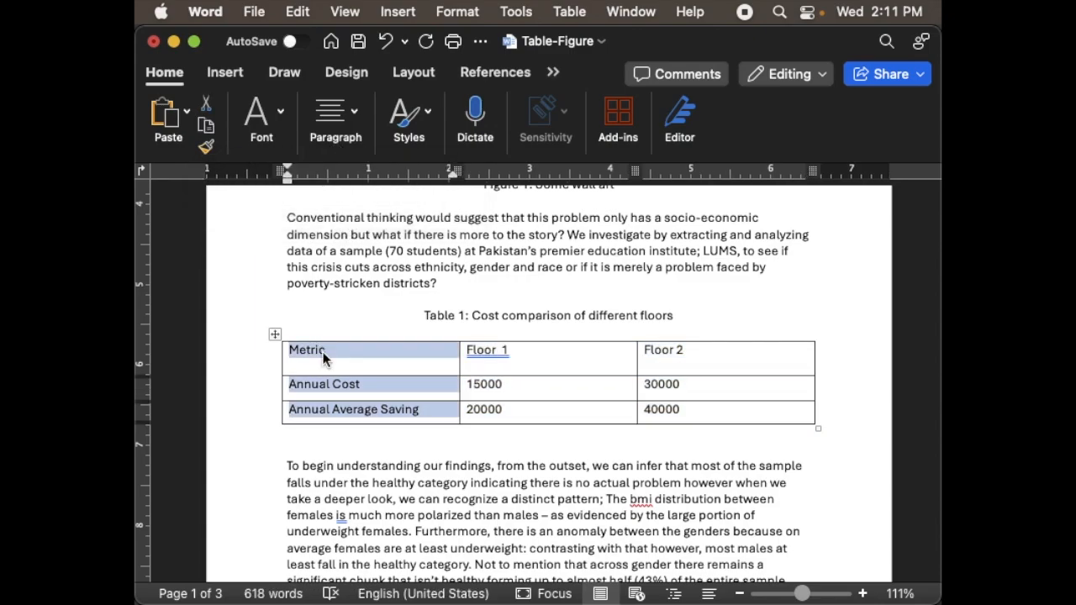
{"action": "left_click", "coordinate": [335, 122]}
{"action": "left_click", "coordinate": [243, 205]}
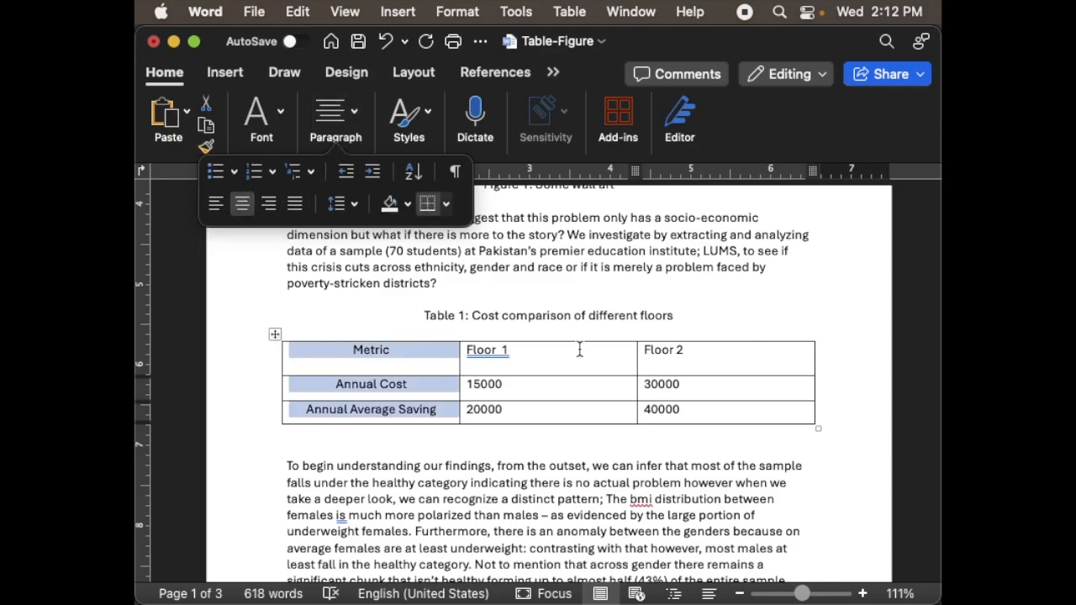
- Center the text in all cells of the Floor 1 and Floor 2 columns
{"action": "left_click", "coordinate": [569, 363]}
{"action": "key", "text": "shift+Down"}
{"action": "key", "text": "shift+Down"}
{"action": "key", "text": "shift+Right"}
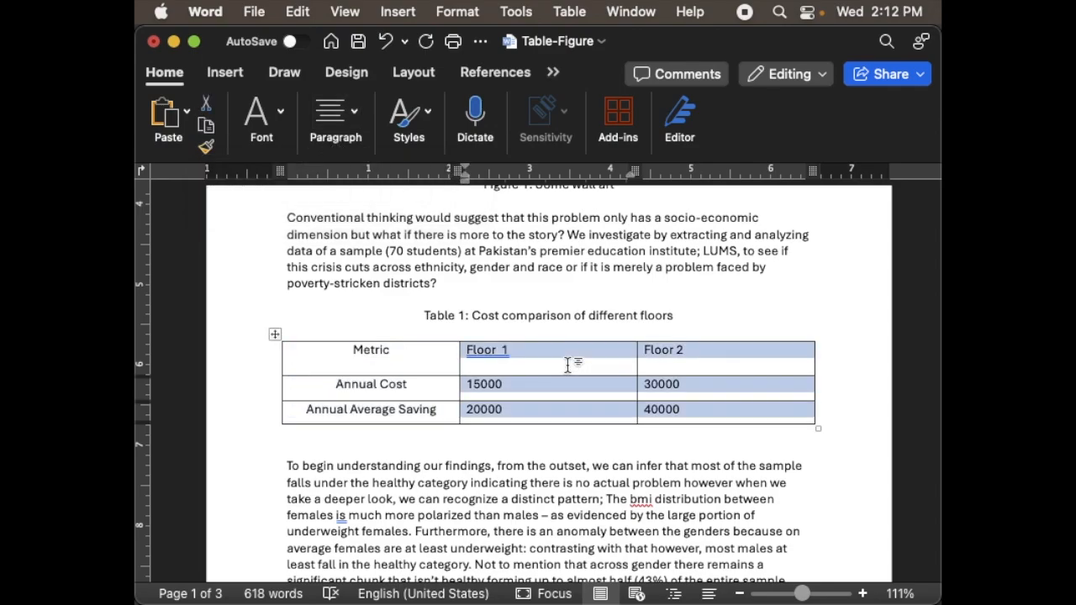
{"action": "left_click", "coordinate": [341, 119]}
{"action": "left_click", "coordinate": [243, 205]}
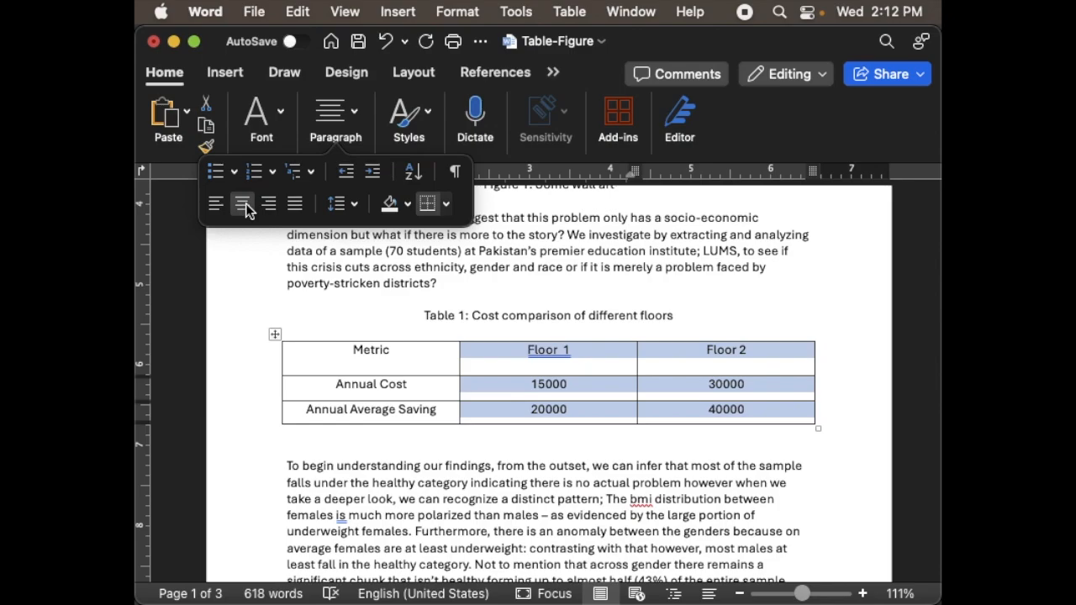
- Align the text of every table cell to the center both vertically and horizontally
{"action": "left_click", "coordinate": [344, 352]}
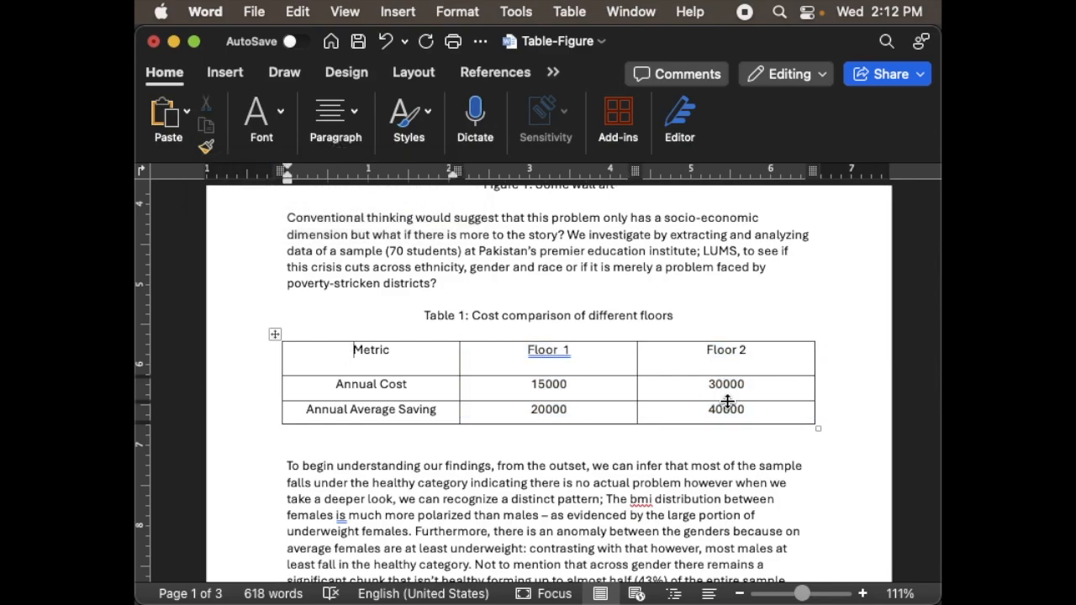
{"action": "left_click", "coordinate": [765, 409], "text": "shift"}
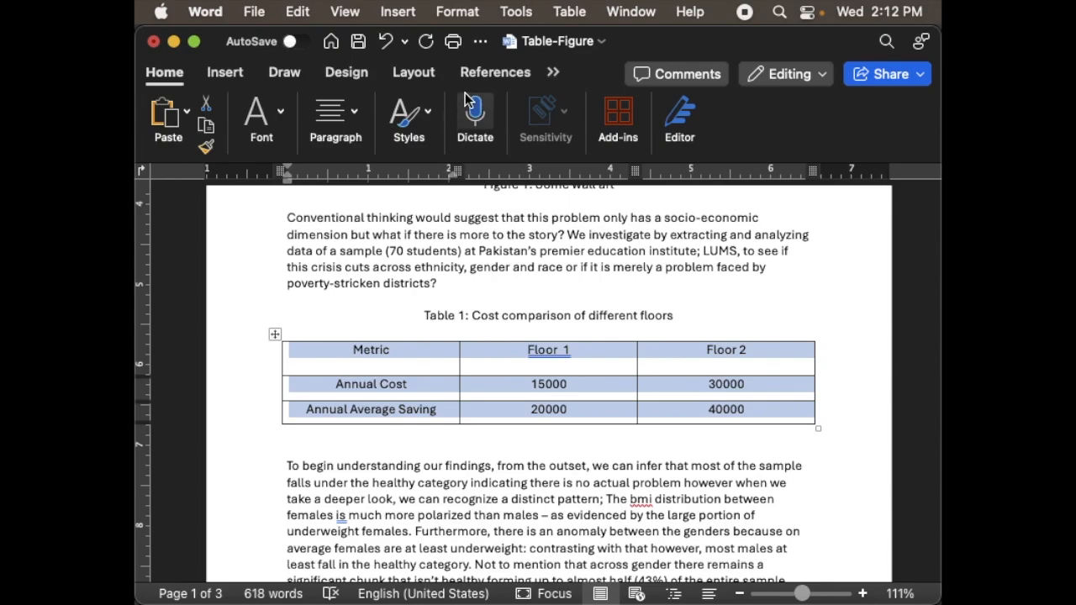
{"action": "left_click", "coordinate": [553, 73]}
{"action": "left_click", "coordinate": [595, 181]}
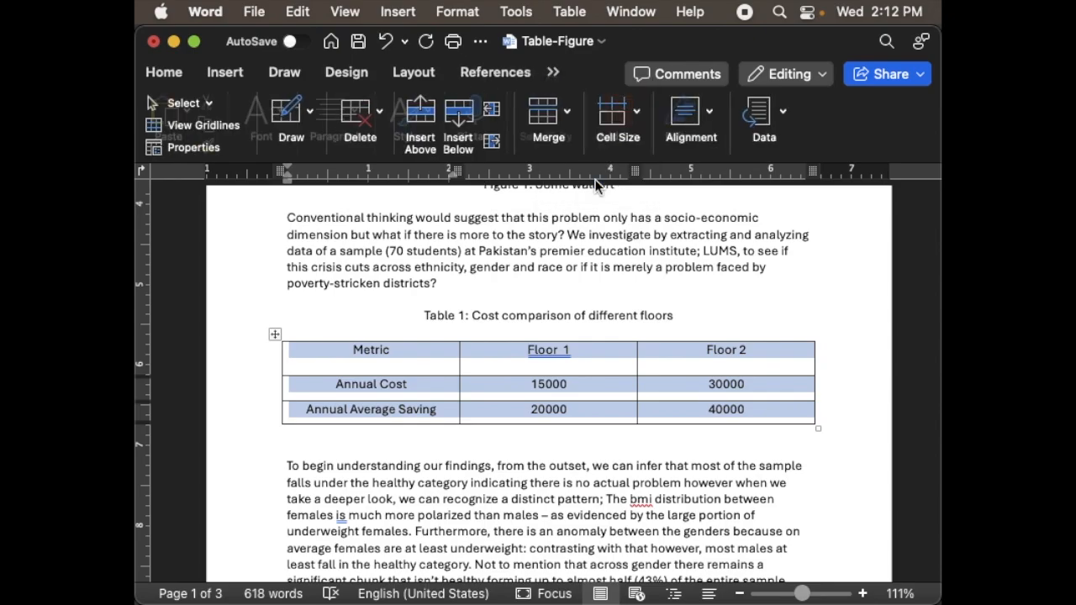
{"action": "left_click", "coordinate": [638, 114]}
{"action": "left_click", "coordinate": [560, 113]}
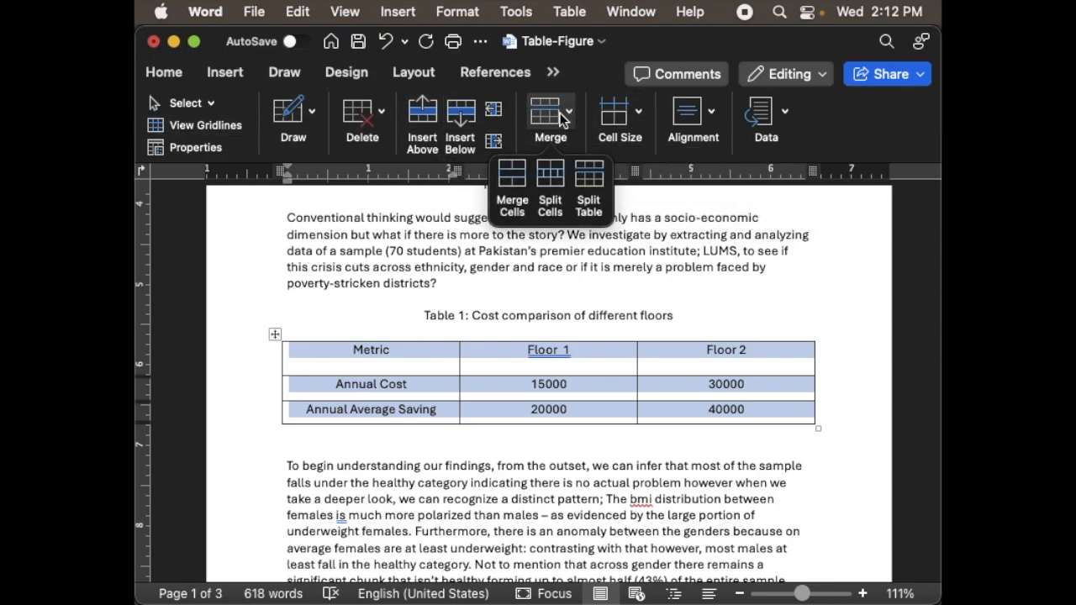
{"action": "left_click", "coordinate": [712, 115]}
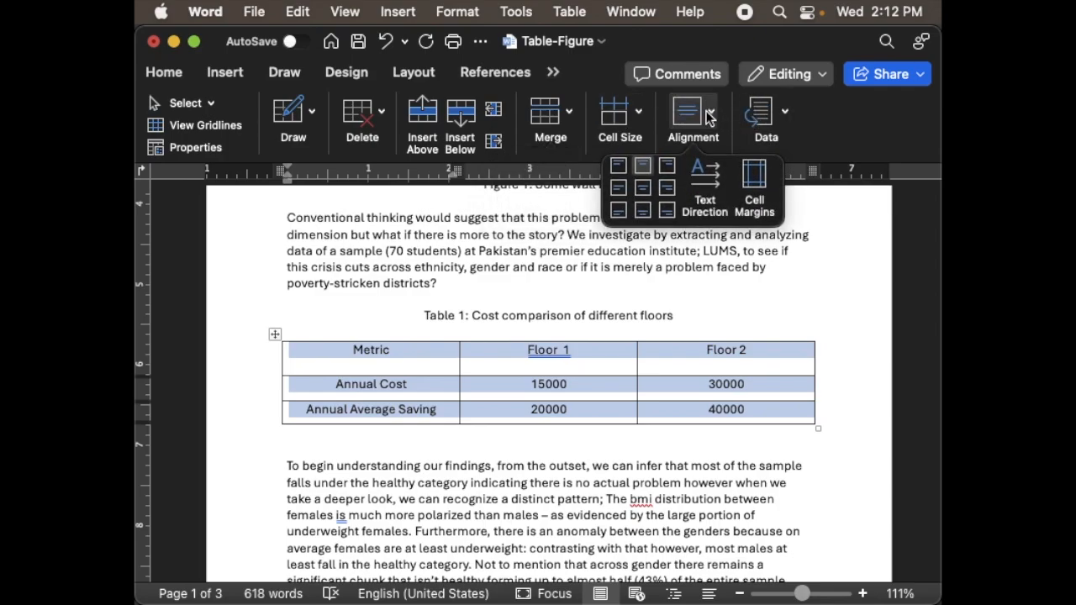
{"action": "left_click", "coordinate": [646, 190]}
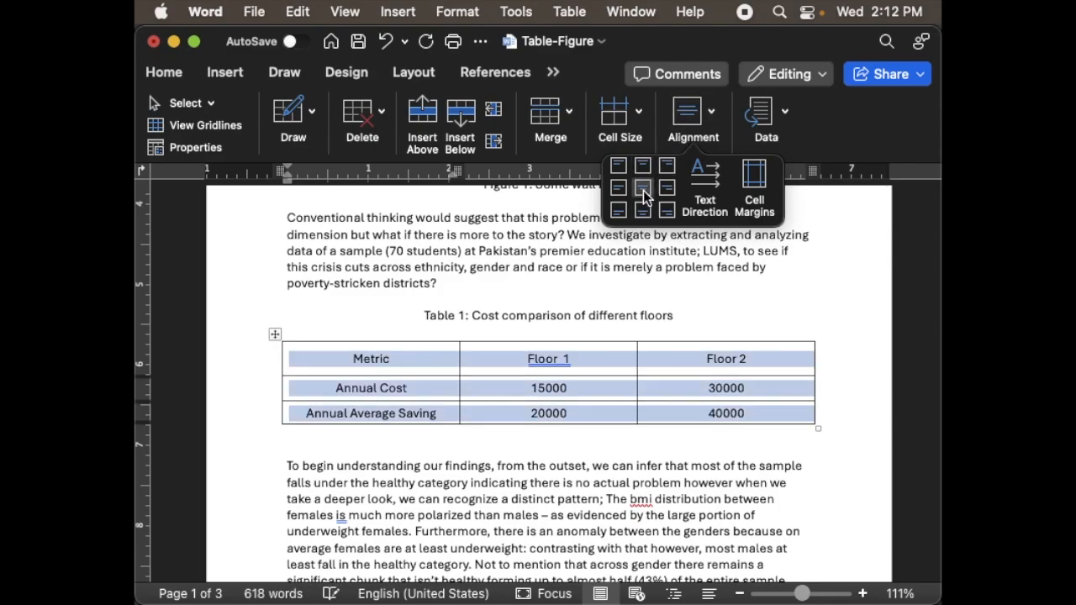
{"action": "left_click", "coordinate": [642, 166]}
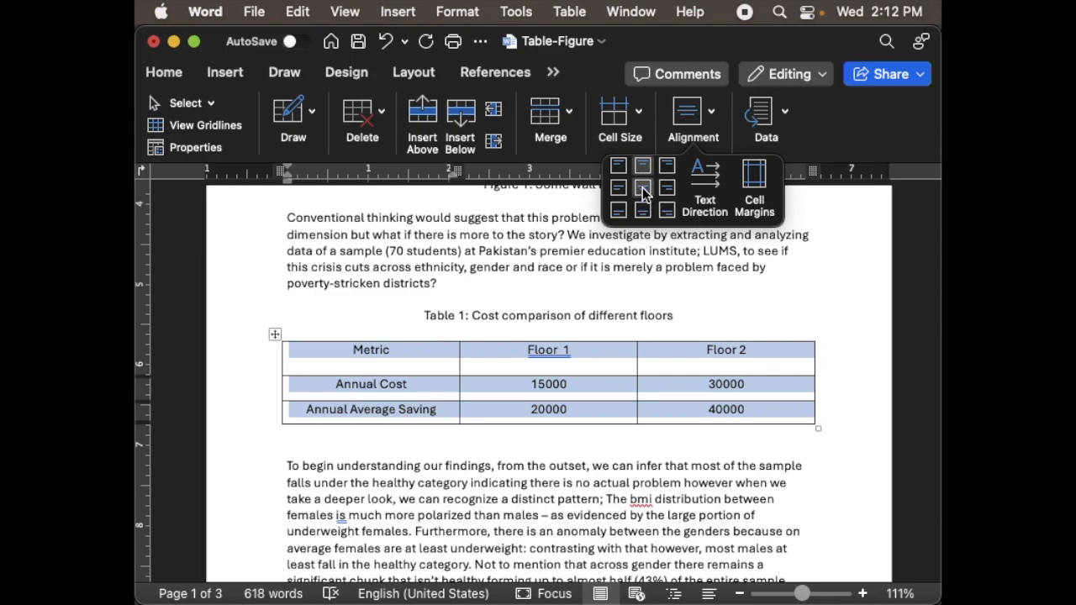
{"action": "left_click", "coordinate": [643, 187]}
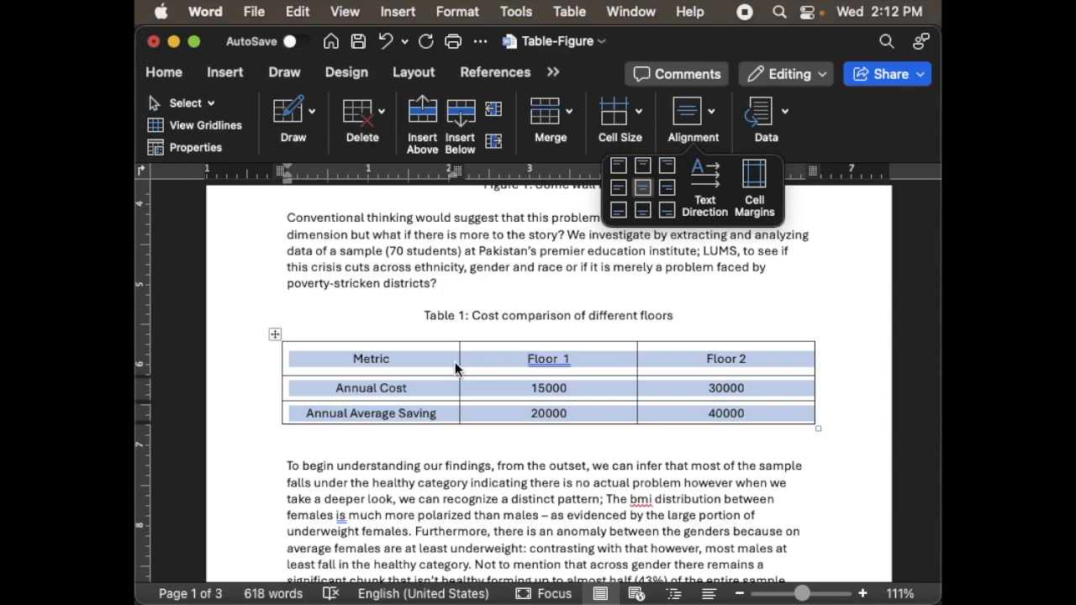
- Make the Metric, Floor 1 and Floor 2 headings in the table's first row bold
{"action": "left_click", "coordinate": [416, 357]}
{"action": "left_click_drag", "start_coordinate": [348, 360], "coordinate": [705, 357]}
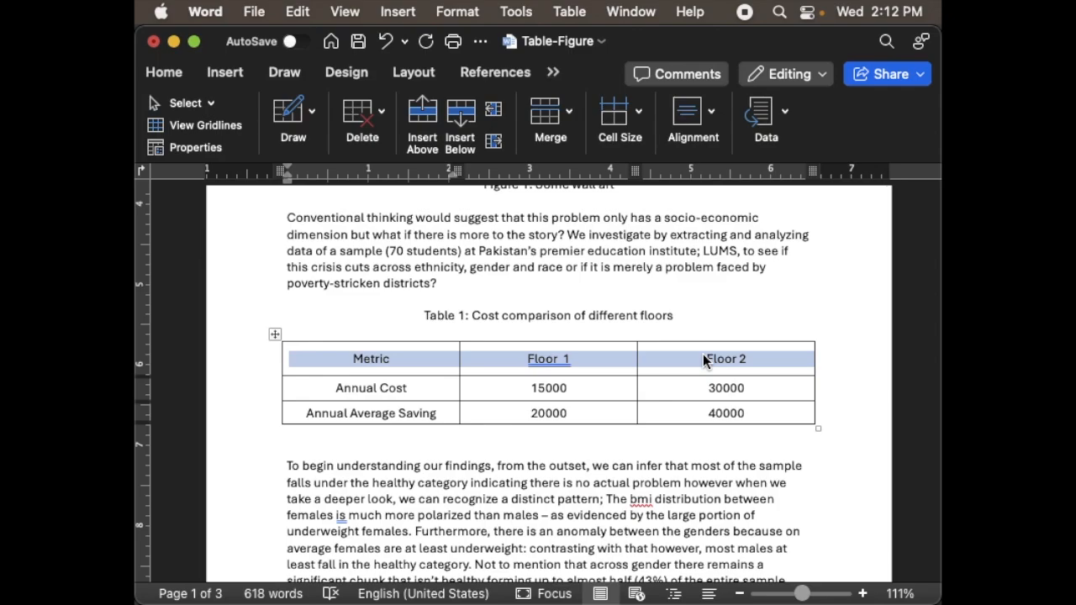
{"action": "key", "text": "super+b"}
{"action": "left_click", "coordinate": [598, 393]}
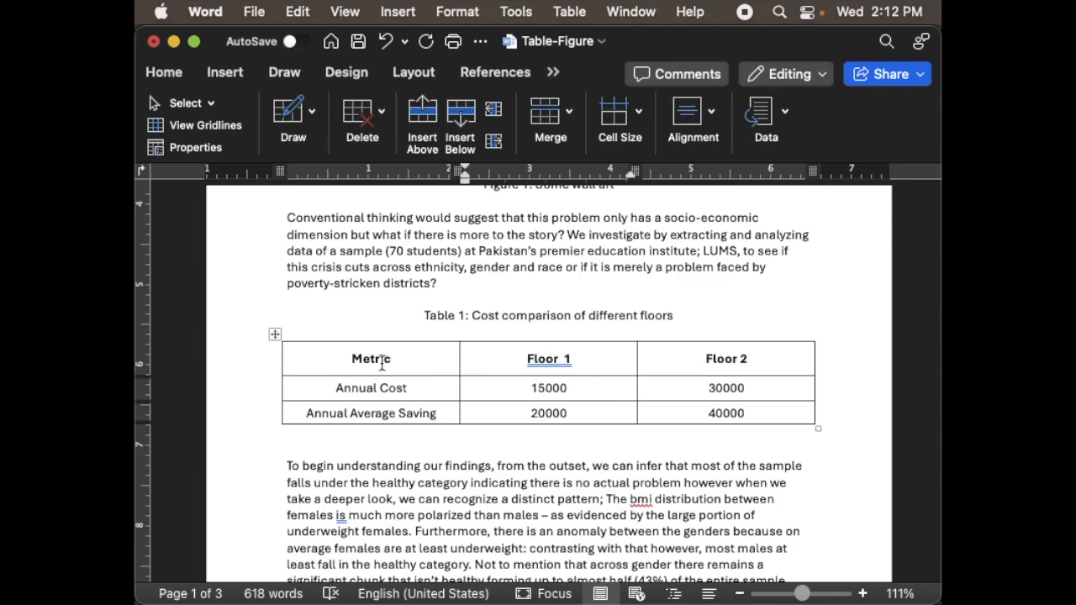
- Make the Annual Cost and Annual Average Saving labels in the first column bold
{"action": "left_click", "coordinate": [334, 388]}
{"action": "key", "text": "shift+Down"}
{"action": "key", "text": "super+b"}
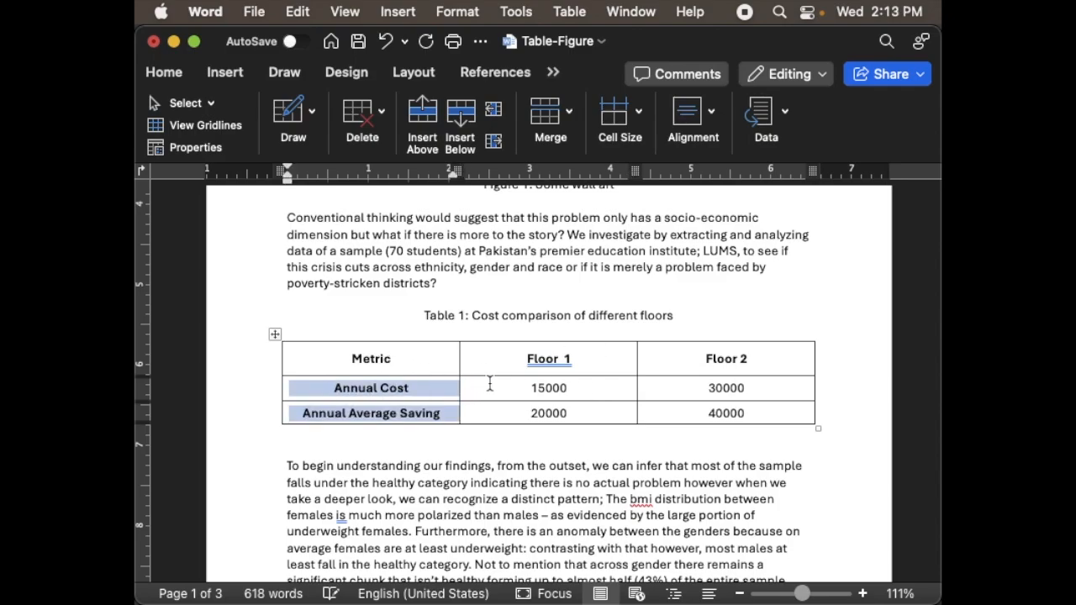
{"action": "left_click", "coordinate": [494, 383]}
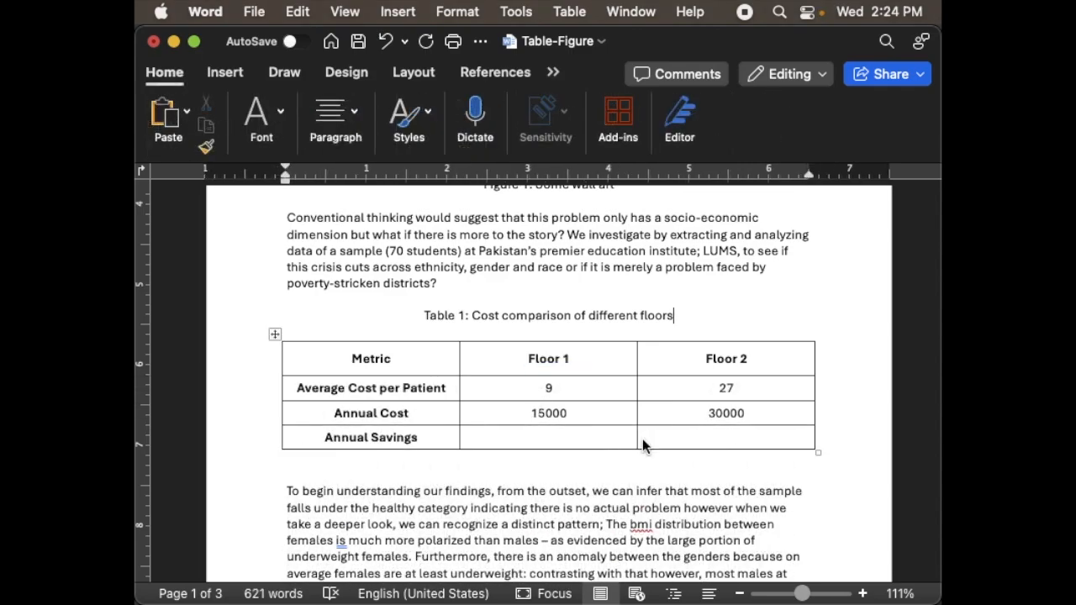
- Merge the empty Floor 1 and Floor 2 cells in the Annual Savings row and enter 670000 in the merged cell
{"action": "left_click", "coordinate": [554, 438]}
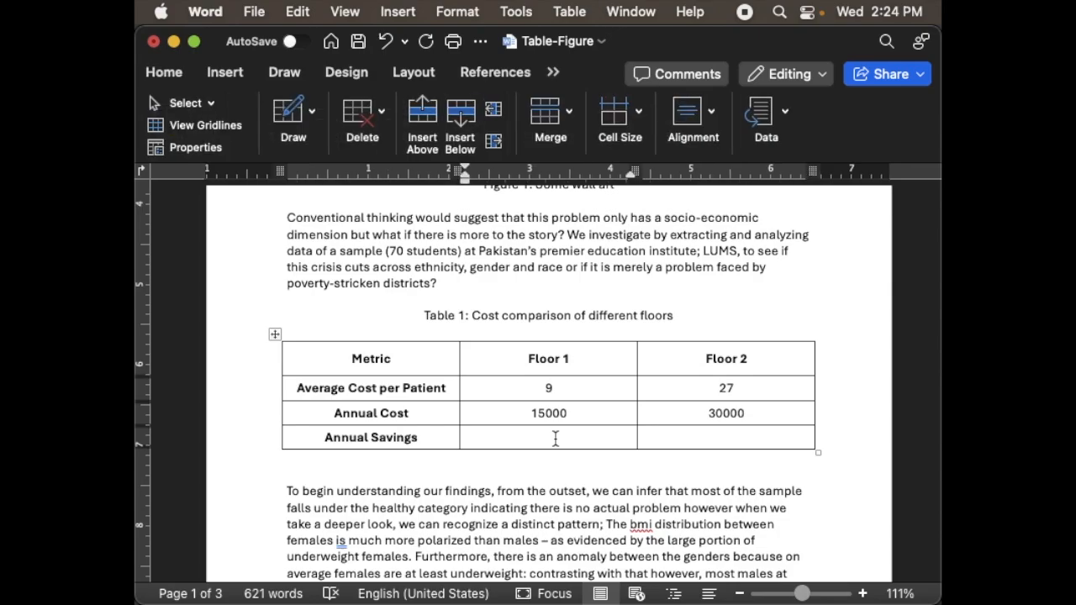
{"action": "key", "text": "shift+Right"}
{"action": "key", "text": "shift+Right"}
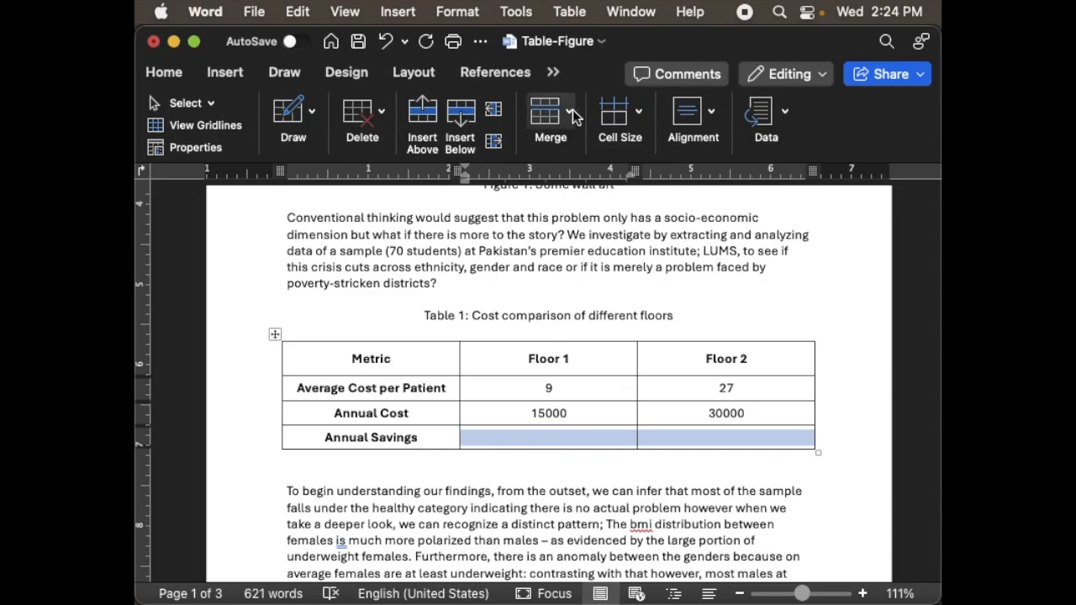
{"action": "left_click", "coordinate": [554, 74]}
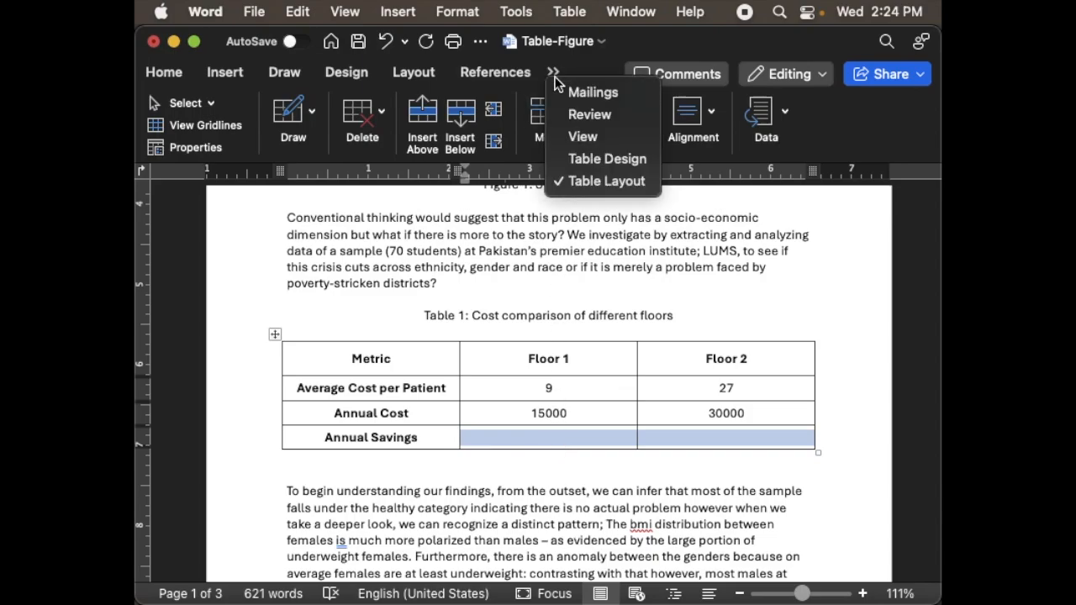
{"action": "left_click", "coordinate": [539, 116]}
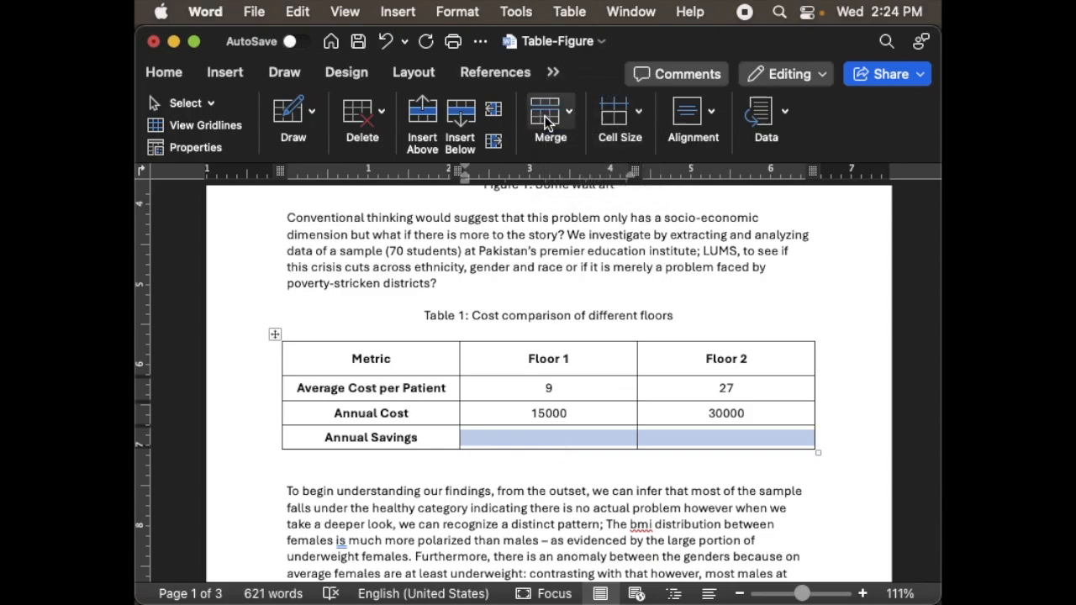
{"action": "left_click", "coordinate": [548, 120]}
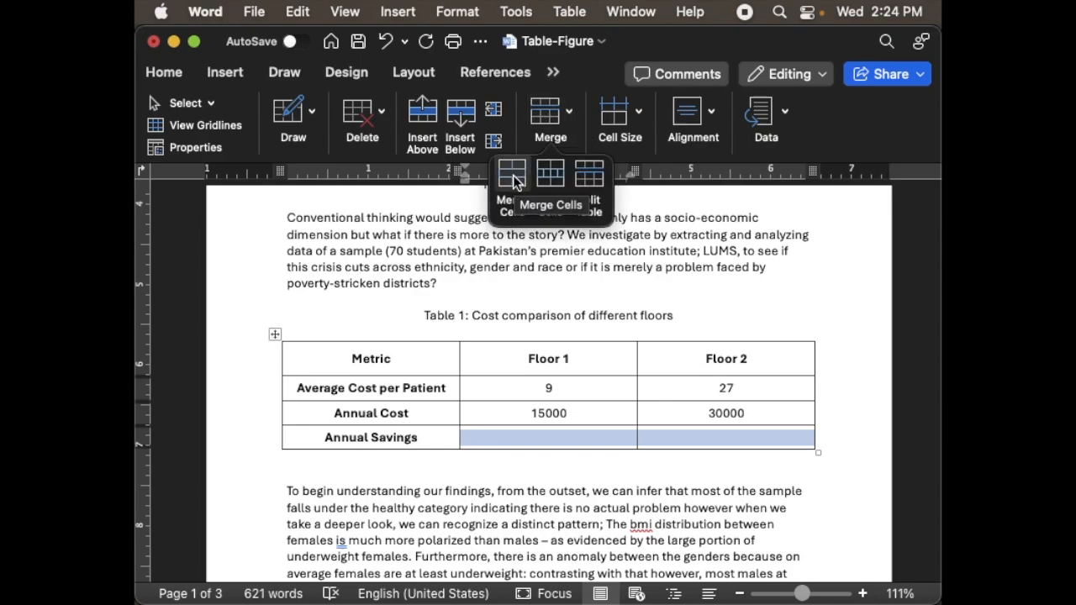
{"action": "left_click", "coordinate": [514, 181]}
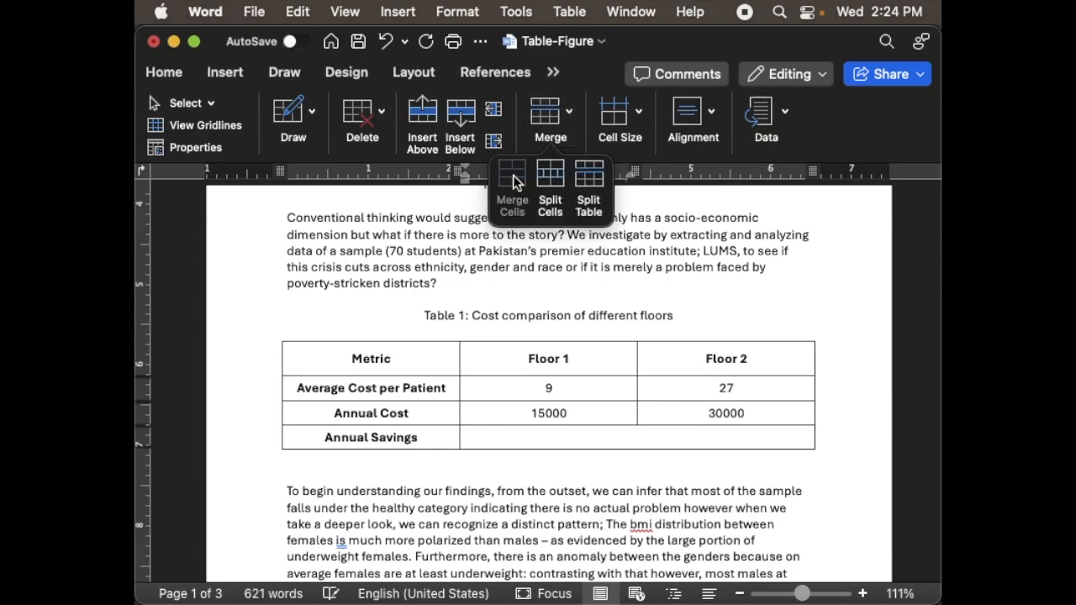
{"action": "left_click", "coordinate": [591, 434]}
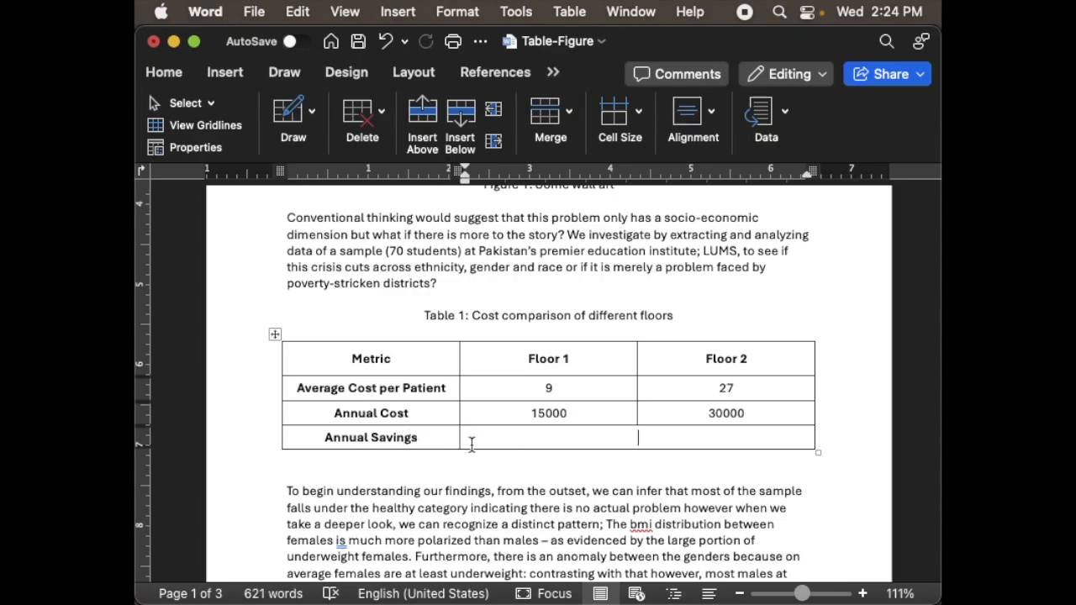
{"action": "type", "text": "670000"}
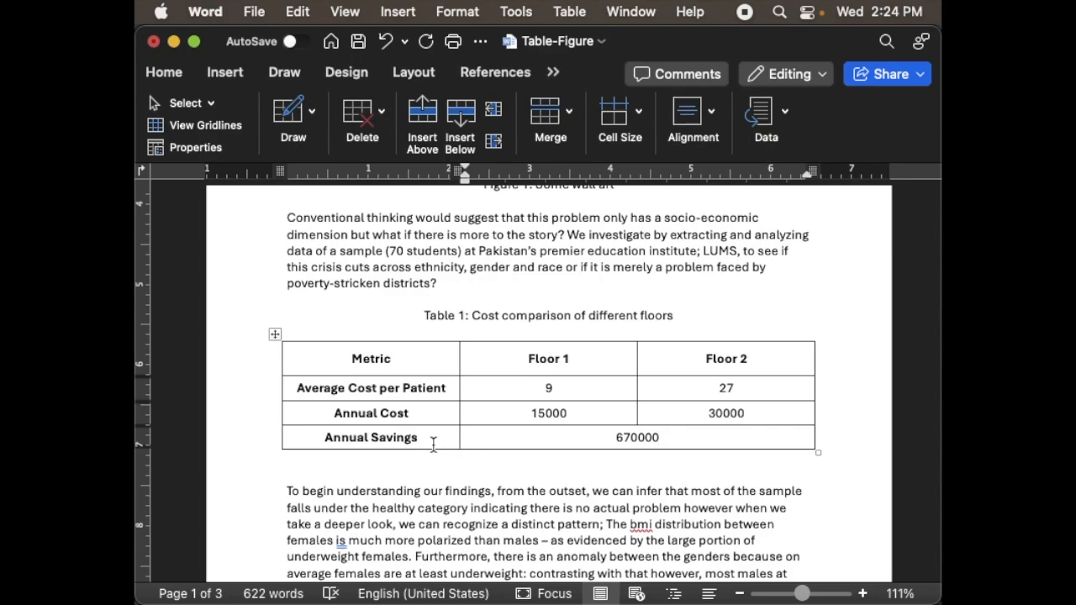
- Split the merged Annual Savings value cell into 2 columns and 1 row
{"action": "left_click", "coordinate": [529, 413]}
{"action": "key", "text": "shift+Right"}
{"action": "key", "text": "shift+Right"}
{"action": "key", "text": "shift+Right"}
{"action": "key", "text": "shift+Right"}
{"action": "key", "text": "shift+Right"}
{"action": "key", "text": "shift+Right"}
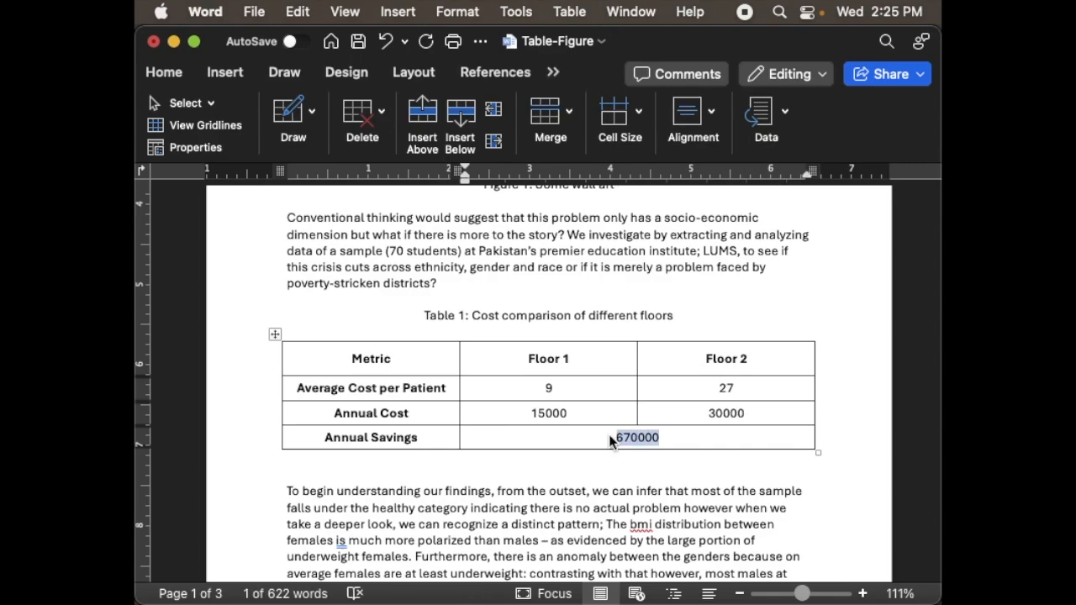
{"action": "left_click", "coordinate": [568, 115]}
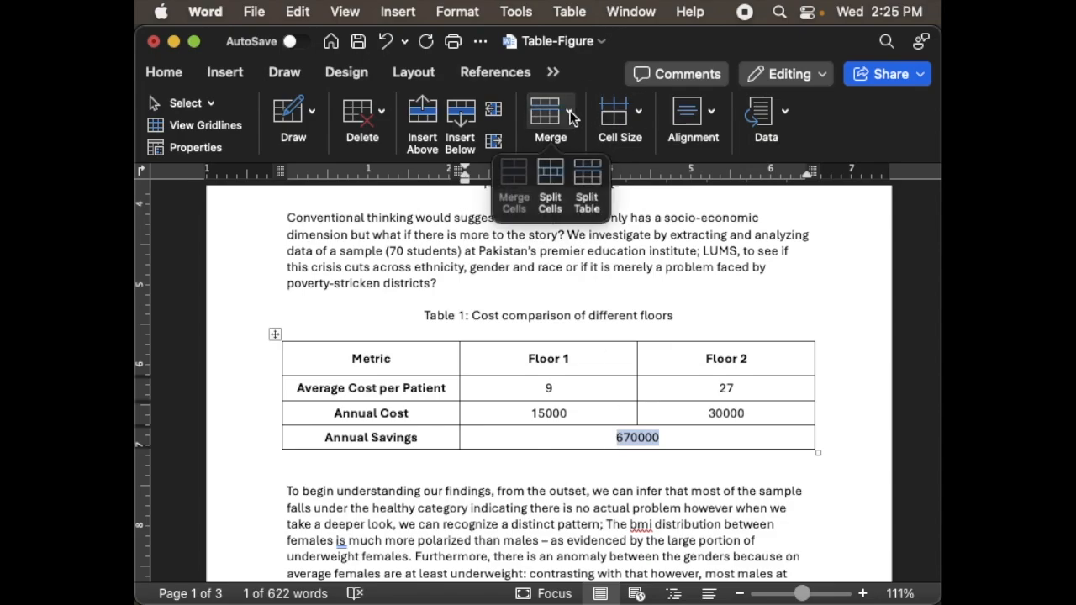
{"action": "left_click", "coordinate": [557, 180]}
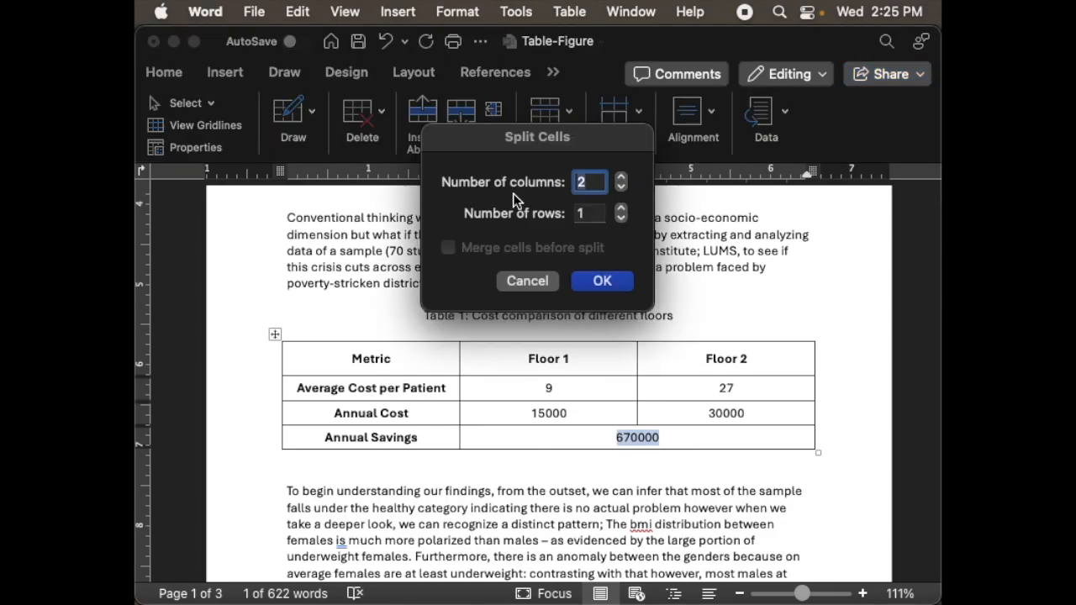
{"action": "left_click", "coordinate": [599, 281]}
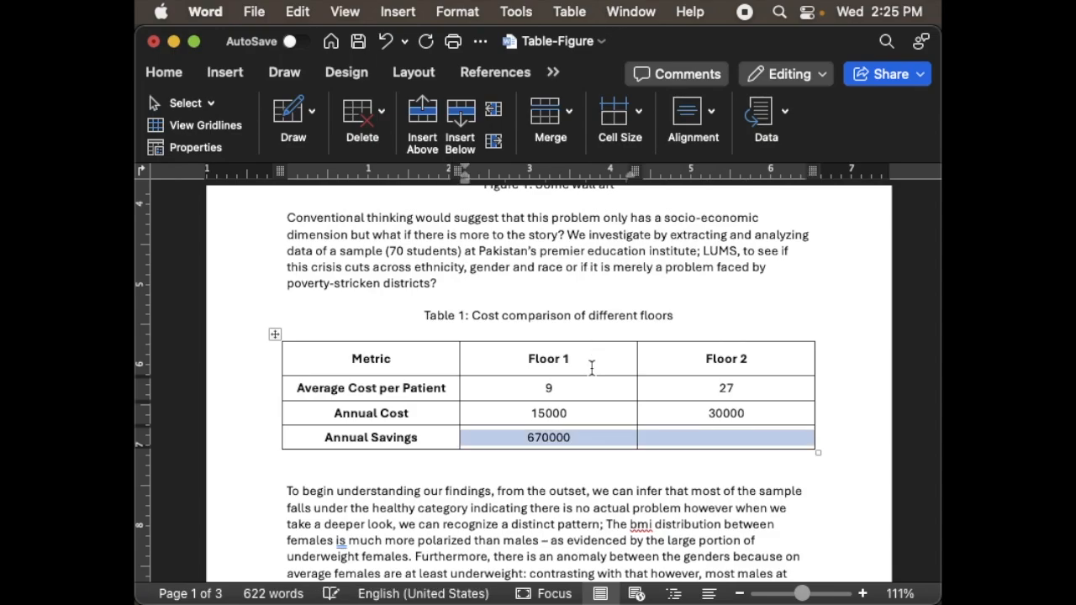
- Merge the two split value cells of the Annual Savings row back into one cell
{"action": "left_click", "coordinate": [558, 116]}
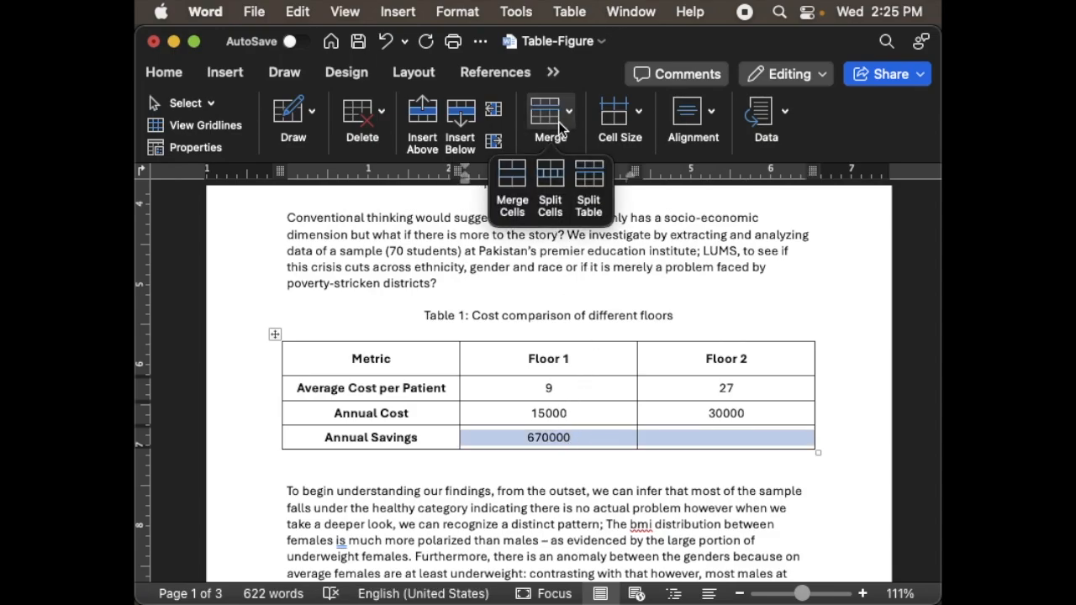
{"action": "left_click", "coordinate": [512, 189]}
{"action": "left_click", "coordinate": [526, 436]}
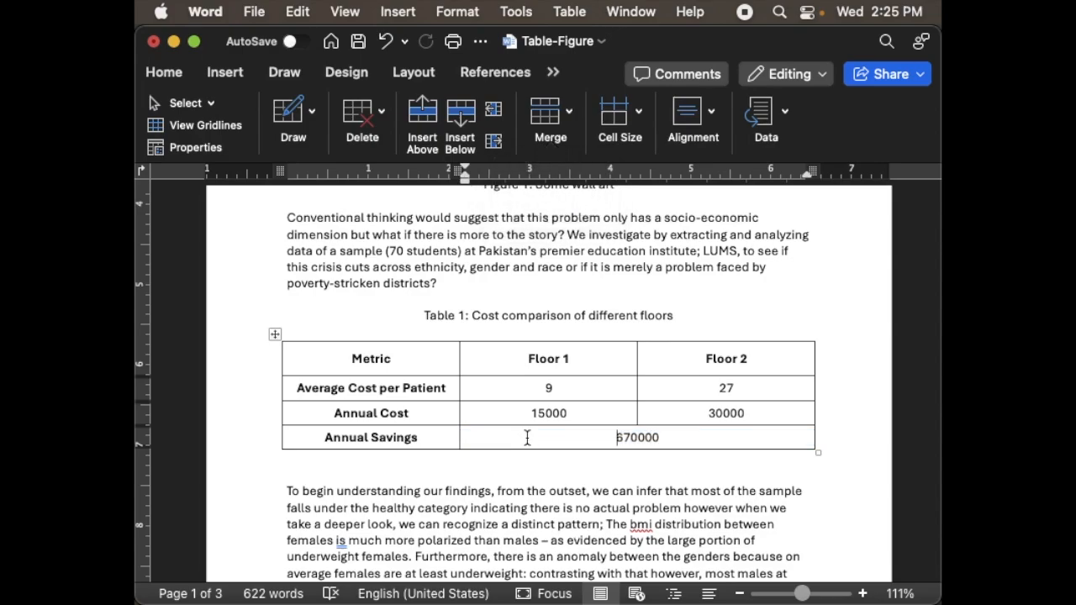